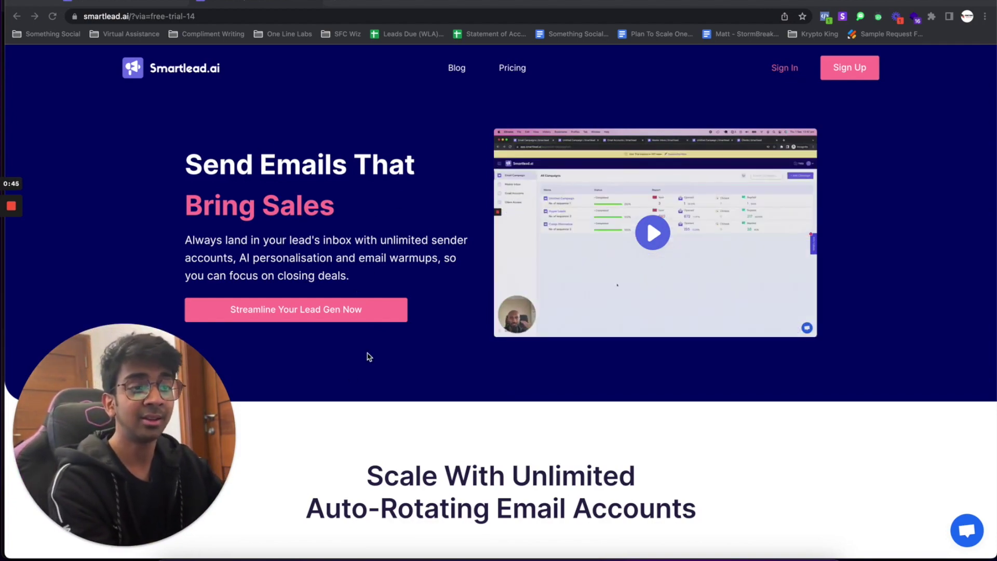
scroll(366, 356, down, 3)
scroll(367, 357, down, 2)
scroll(397, 268, up, 5)
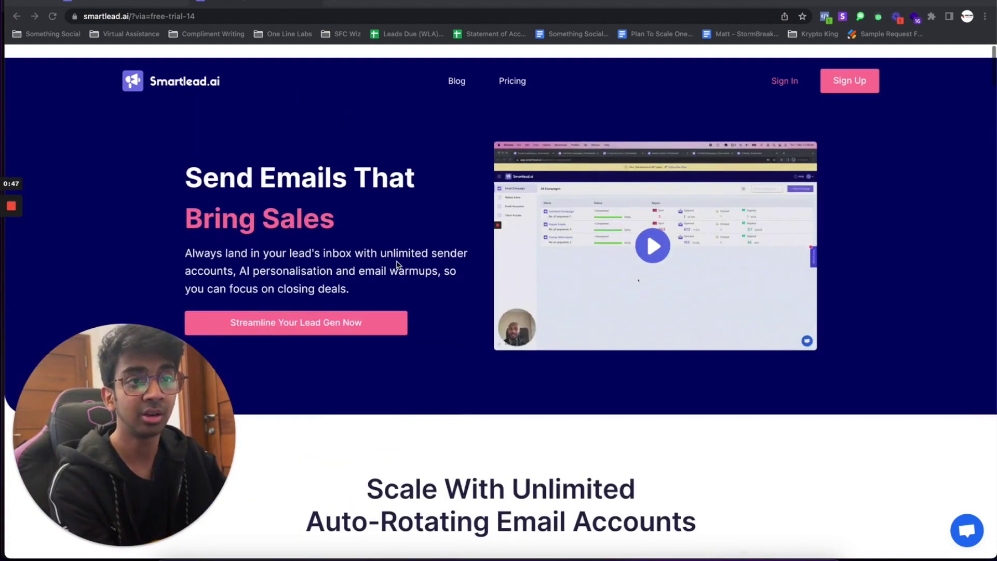
scroll(396, 265, down, 1)
scroll(396, 265, down, 4)
scroll(377, 168, up, 1)
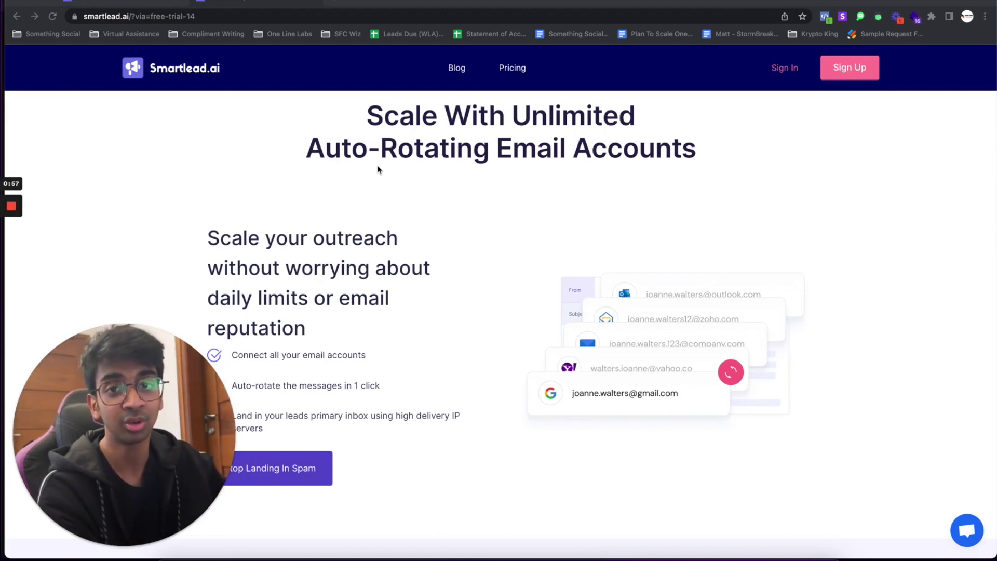
scroll(404, 214, down, 1)
scroll(399, 310, down, 4)
scroll(399, 310, down, 7)
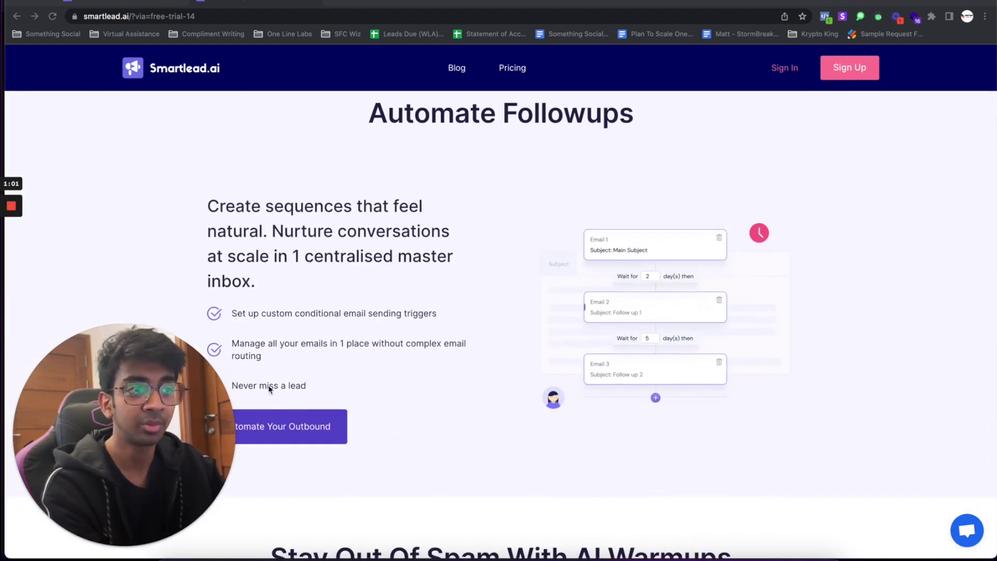
scroll(416, 350, down, 7)
scroll(415, 347, down, 1)
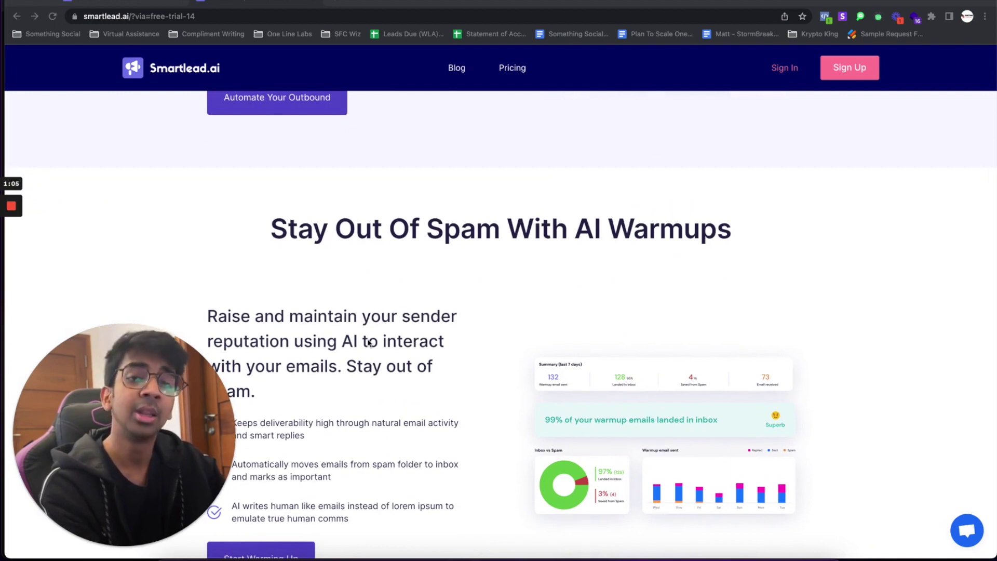
scroll(371, 387, down, 5)
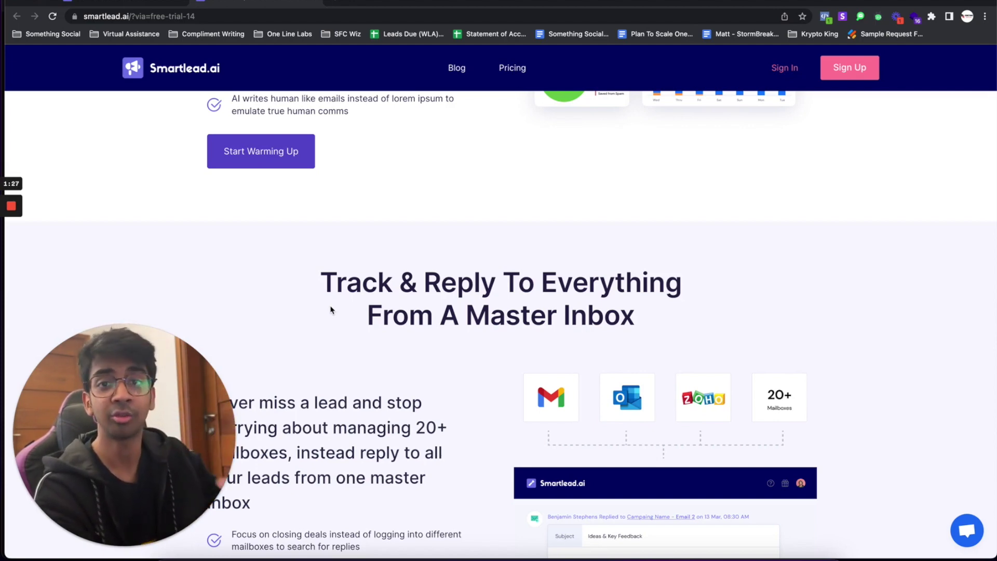
scroll(297, 402, down, 1)
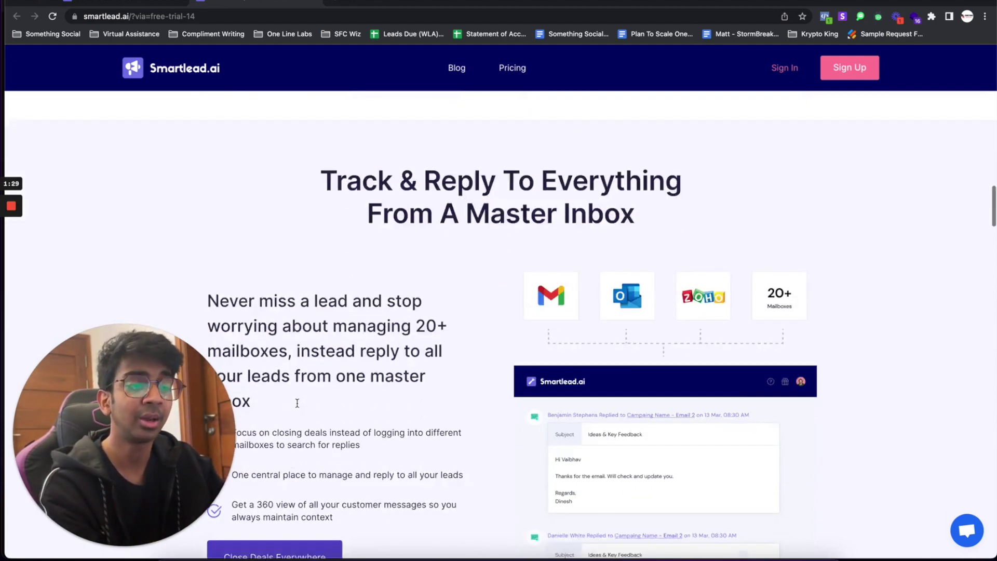
scroll(296, 402, down, 4)
scroll(297, 403, down, 4)
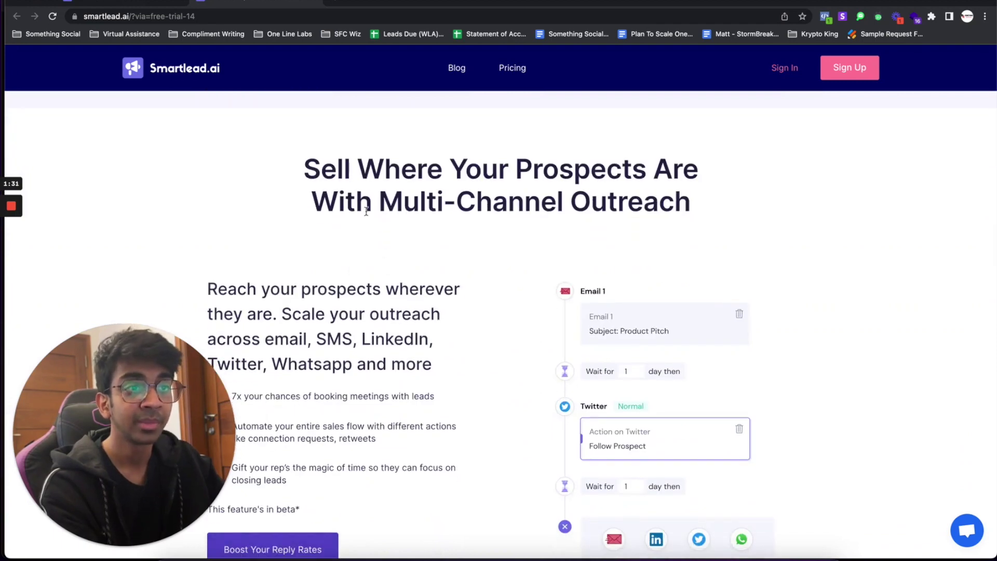
Highlight and clear the word 'With' in a heading while scrolling to the testimonials.
double_click(352, 187)
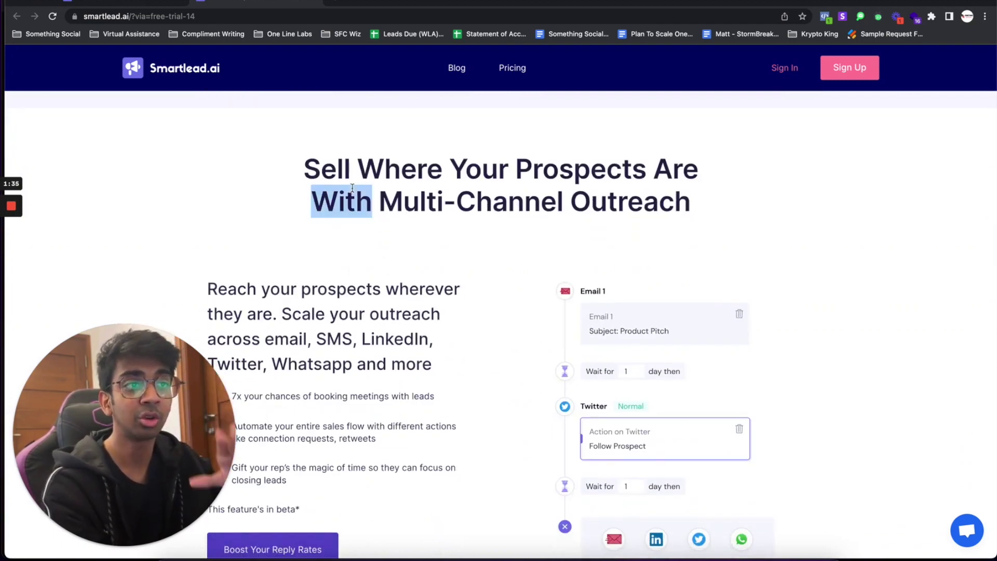
click(341, 164)
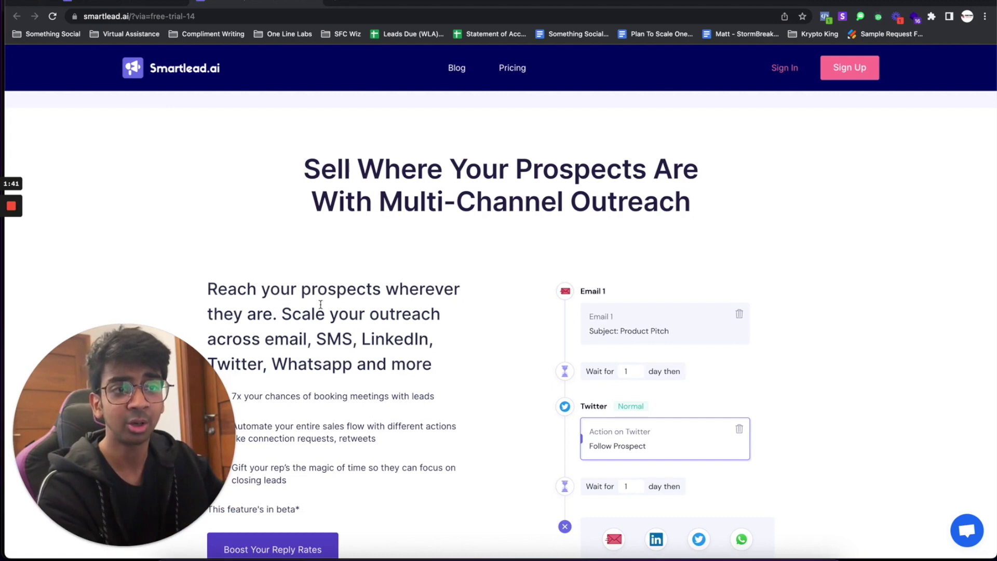
scroll(320, 304, down, 2)
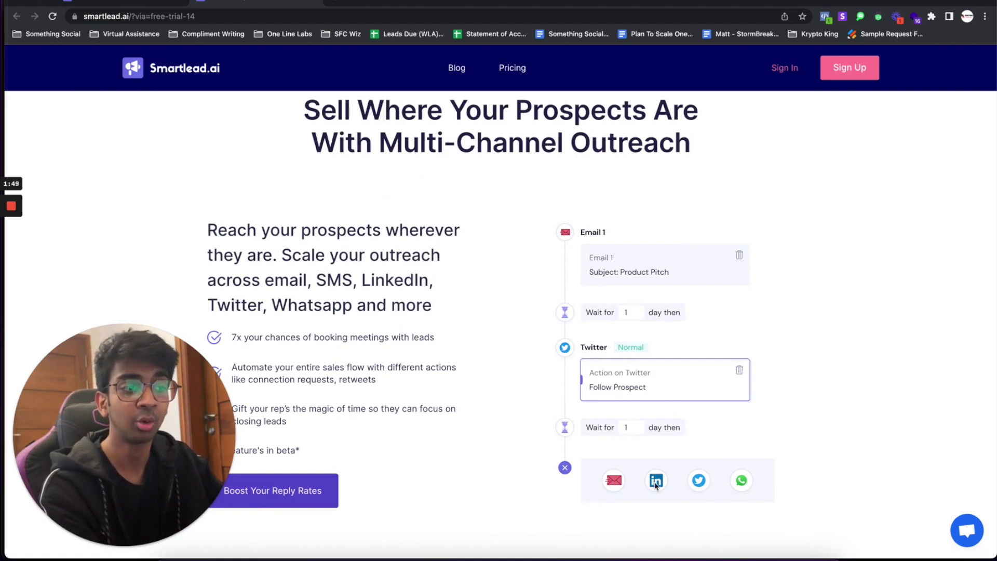
scroll(451, 427, down, 1)
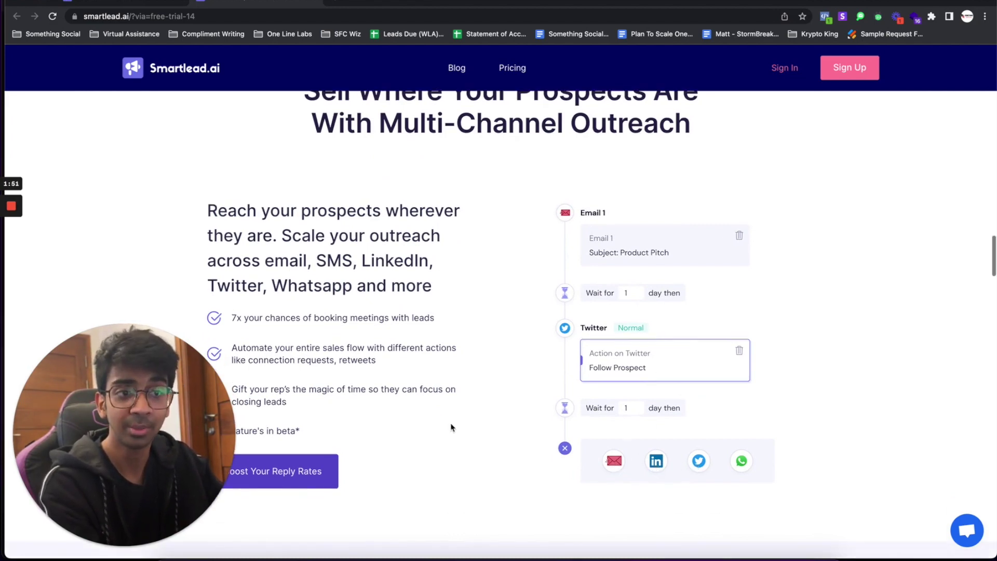
scroll(450, 427, down, 1)
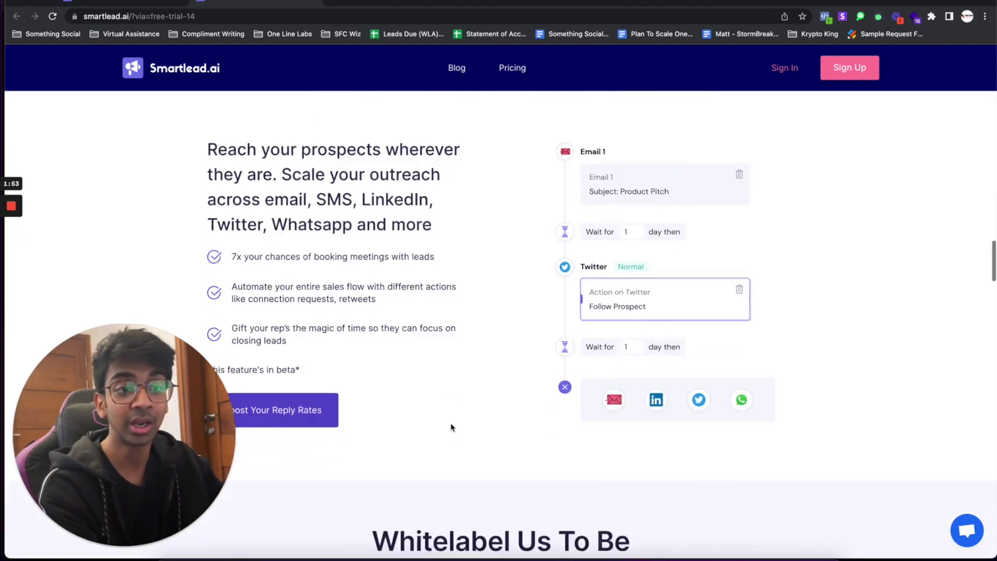
scroll(450, 426, down, 4)
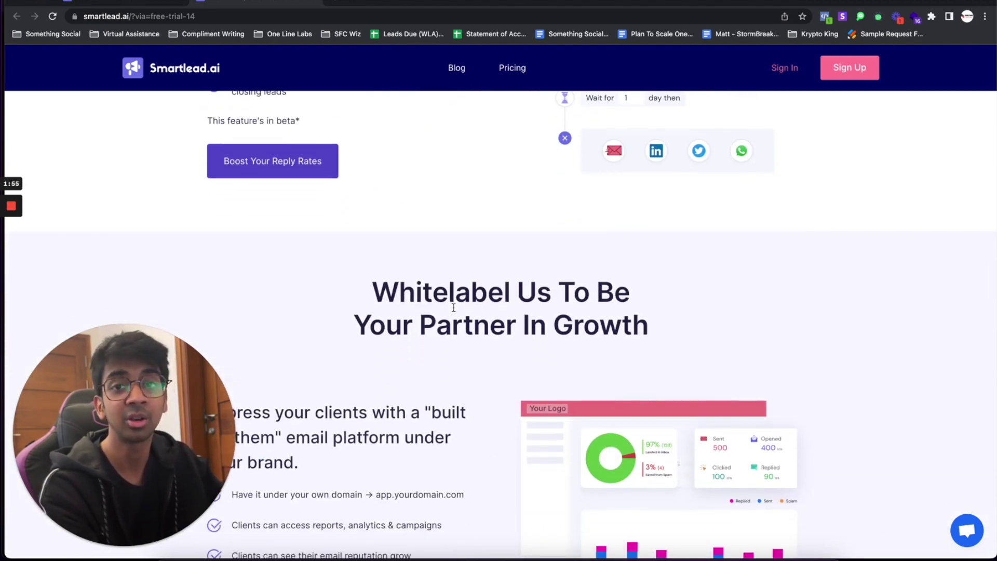
scroll(471, 363, down, 1)
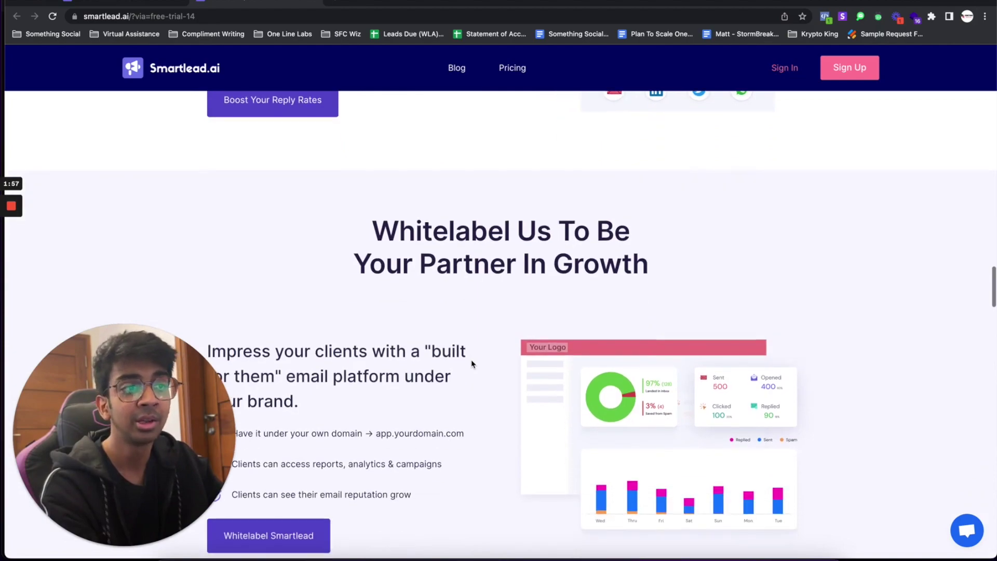
scroll(471, 363, down, 1)
scroll(472, 363, down, 2)
scroll(488, 319, down, 5)
scroll(489, 320, down, 2)
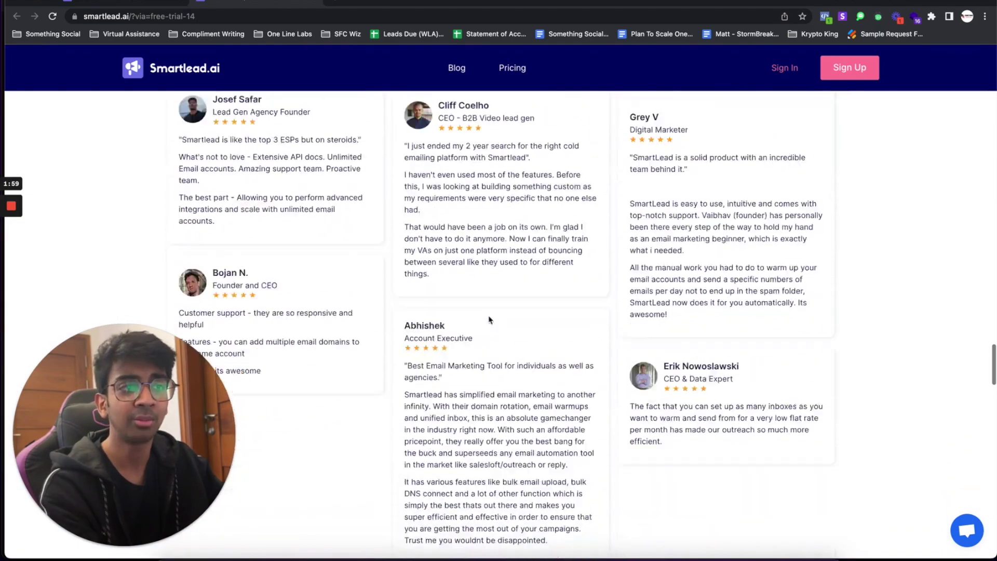
scroll(488, 320, down, 5)
scroll(489, 319, down, 5)
scroll(467, 295, up, 3)
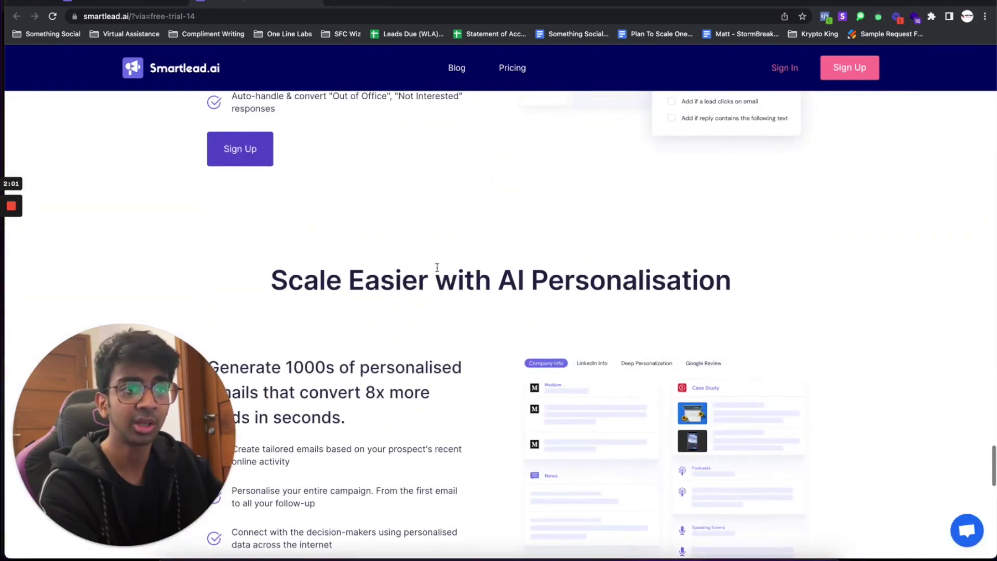
scroll(387, 280, up, 1)
scroll(389, 341, up, 1)
scroll(390, 340, up, 2)
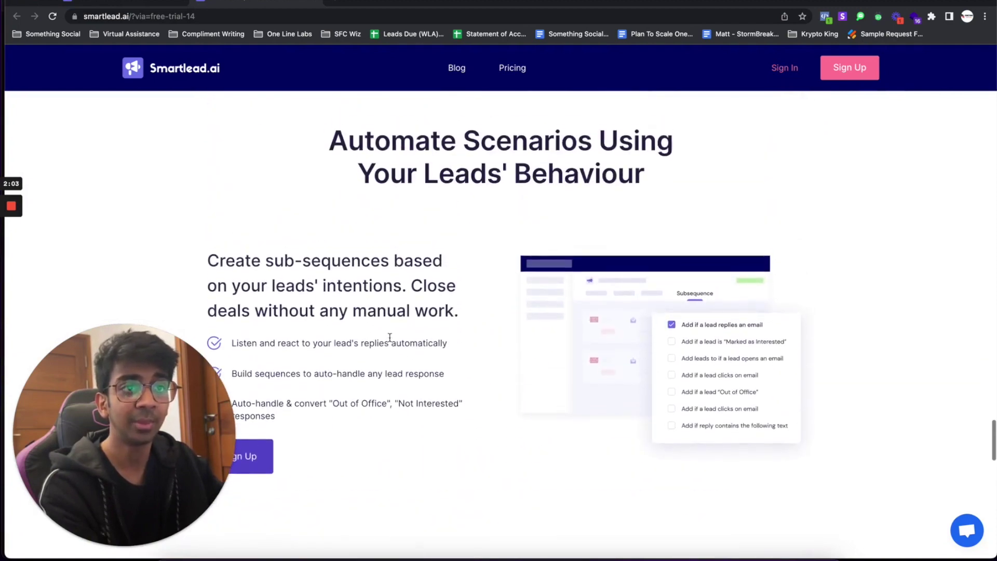
scroll(390, 343, up, 1)
scroll(391, 343, up, 1)
scroll(352, 276, up, 3)
scroll(350, 275, up, 2)
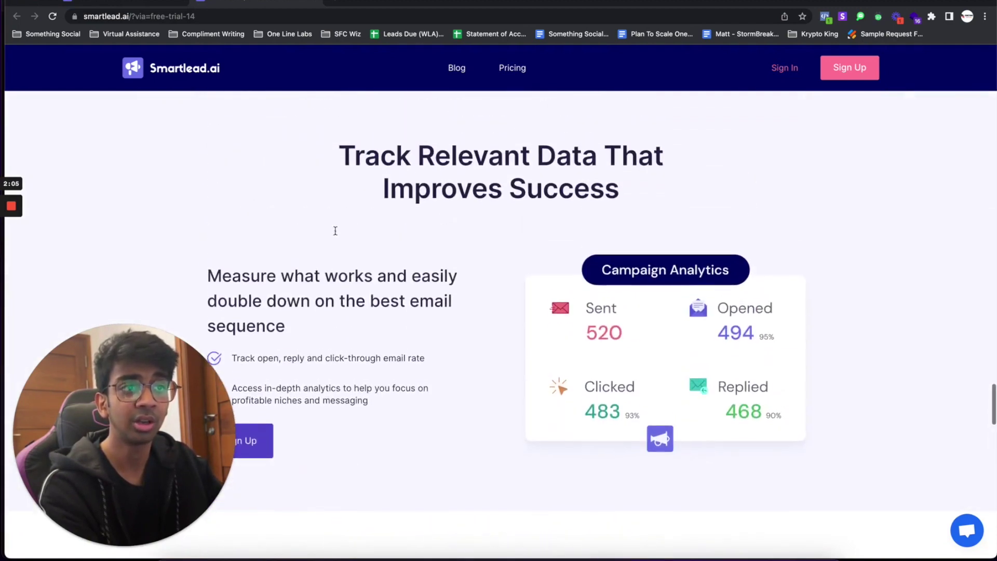
scroll(335, 229, up, 1)
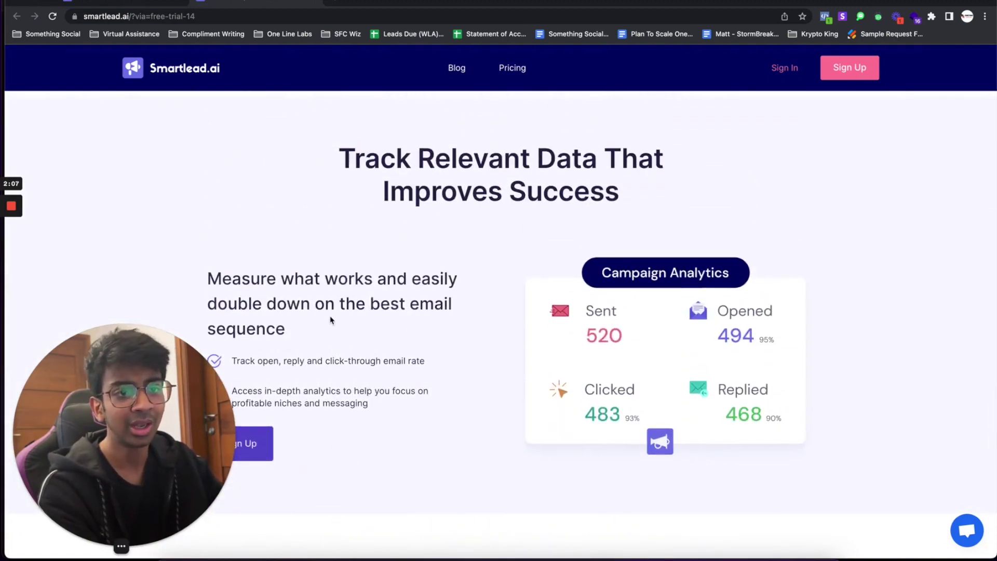
scroll(331, 320, up, 1)
scroll(330, 322, up, 2)
scroll(428, 125, up, 4)
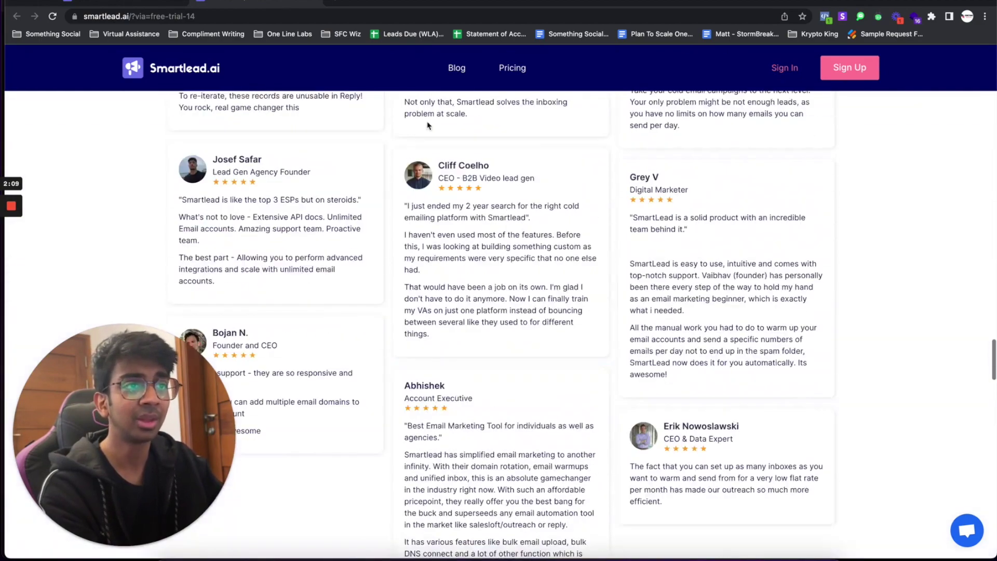
View the monthly pricing plans, highlighting the Popular Plan's 10000 active Leads line.
click(514, 70)
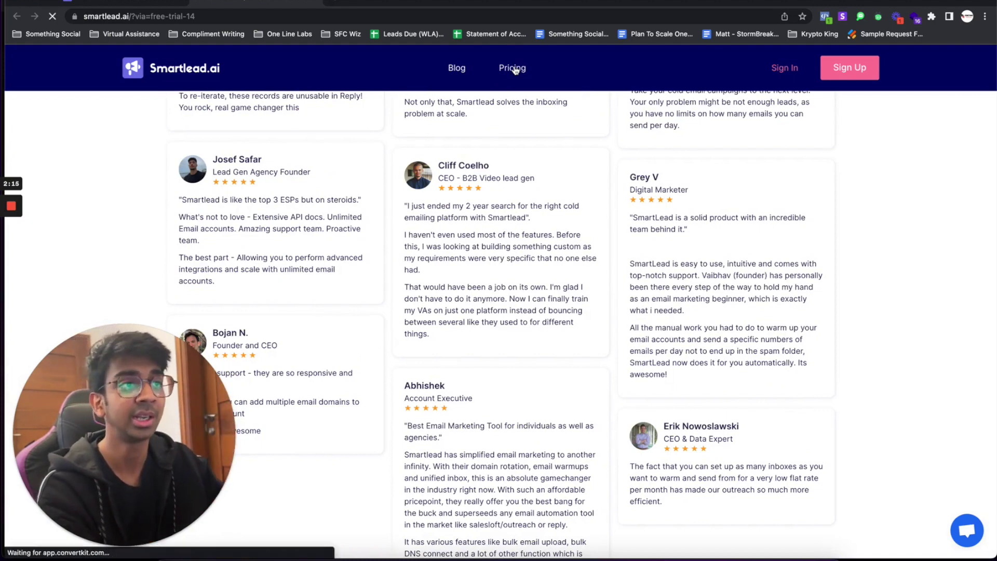
scroll(444, 166, down, 3)
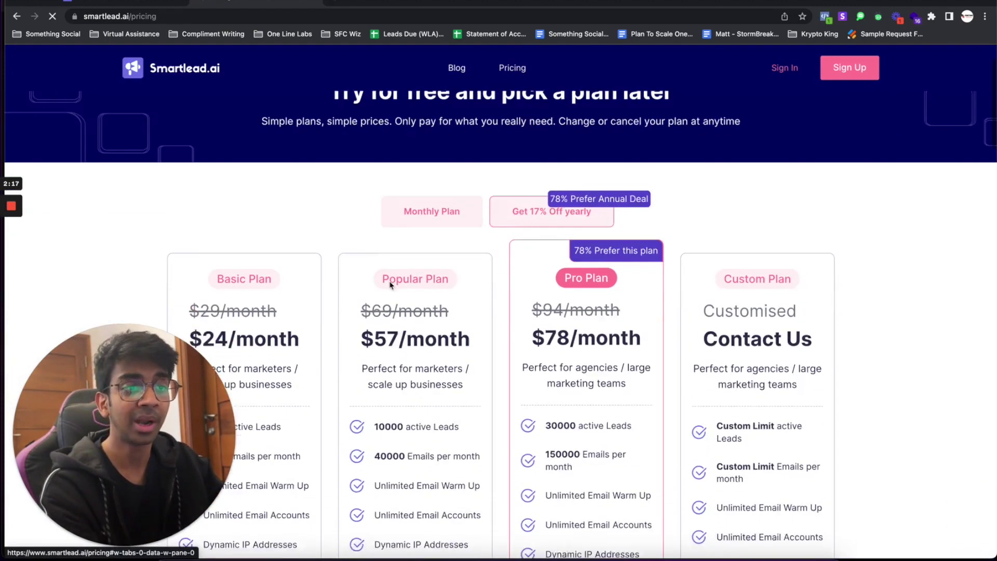
click(445, 166)
scroll(283, 312, down, 1)
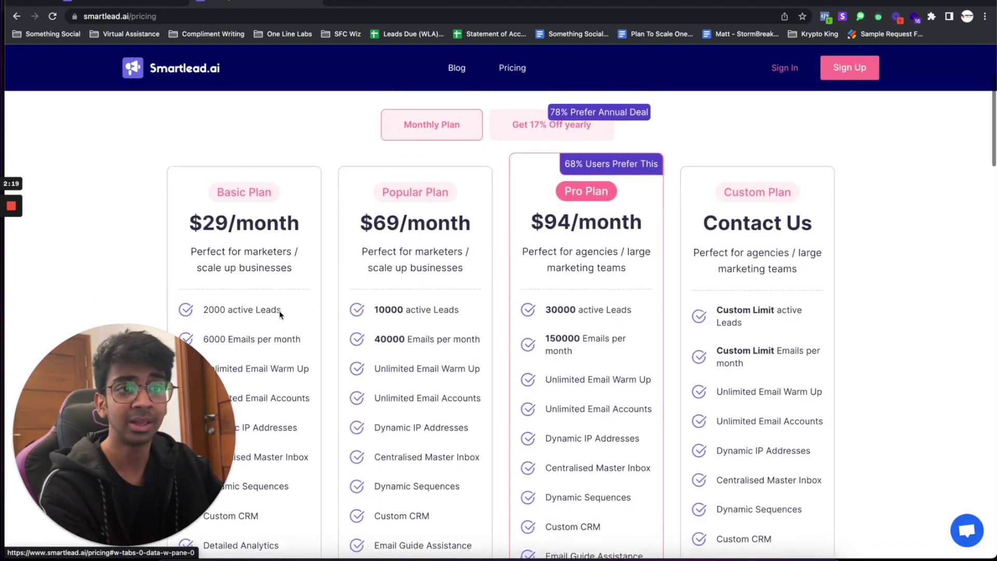
scroll(241, 233, down, 1)
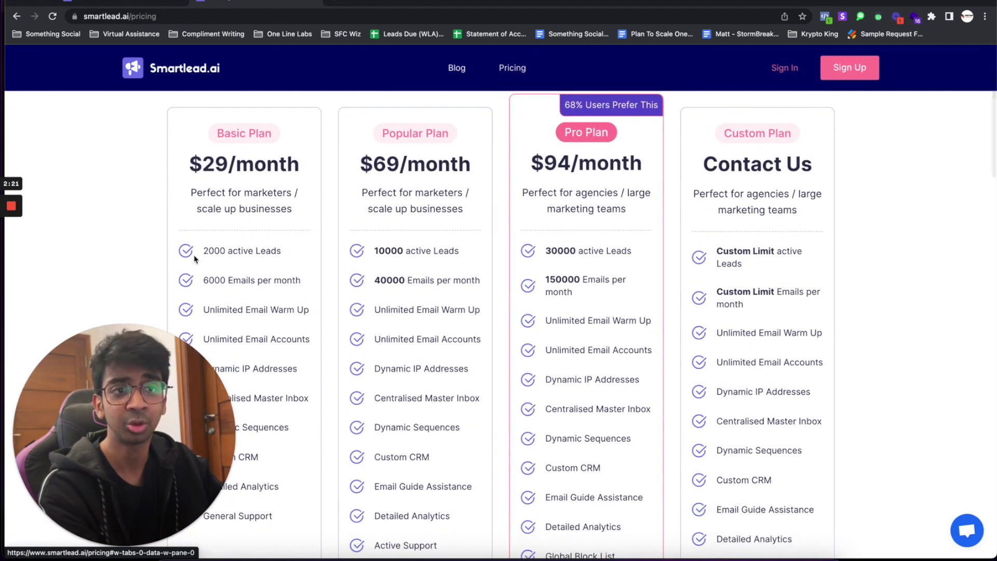
drag(199, 253, 280, 255)
click(401, 164)
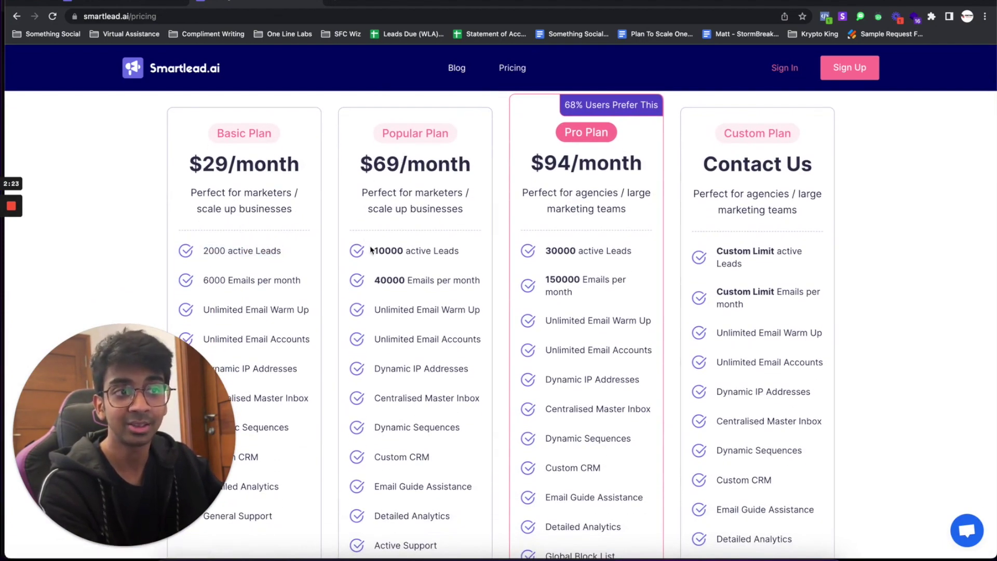
drag(370, 249, 488, 261)
click(514, 157)
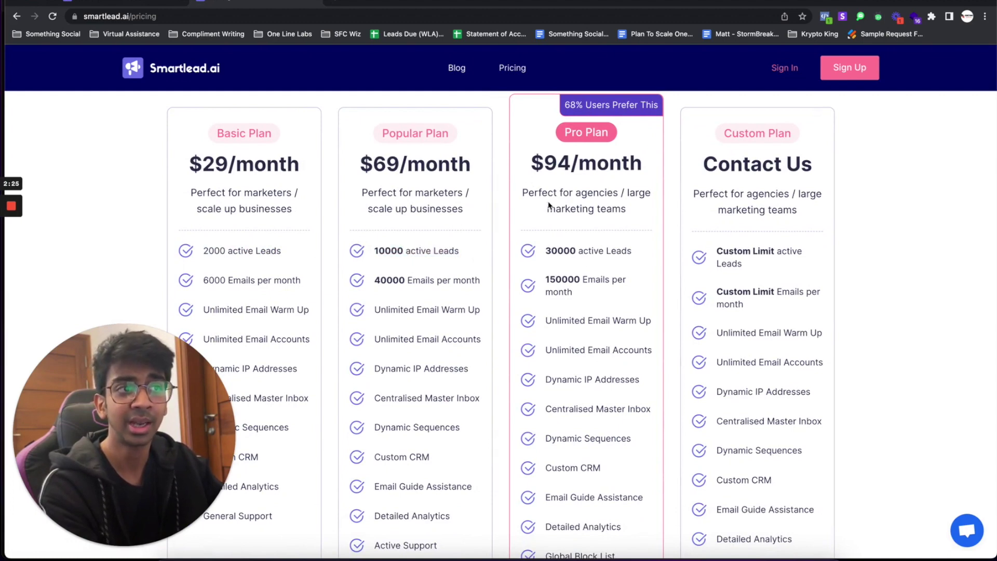
Highlight the Pro Plan's 30000 active Leads and the Popular/Pro plan details, then clear the selection.
drag(548, 205, 596, 280)
triple_click(565, 251)
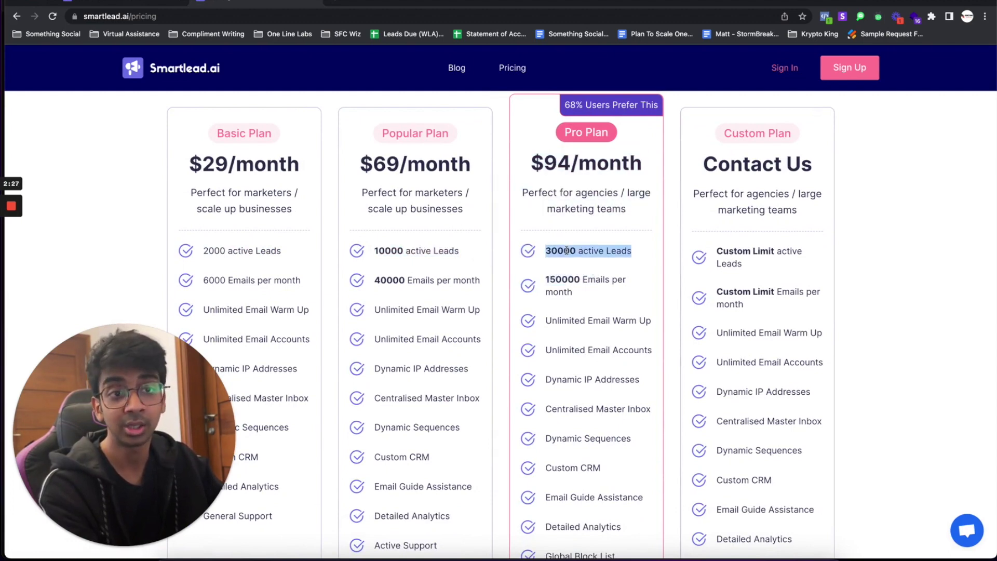
click(433, 170)
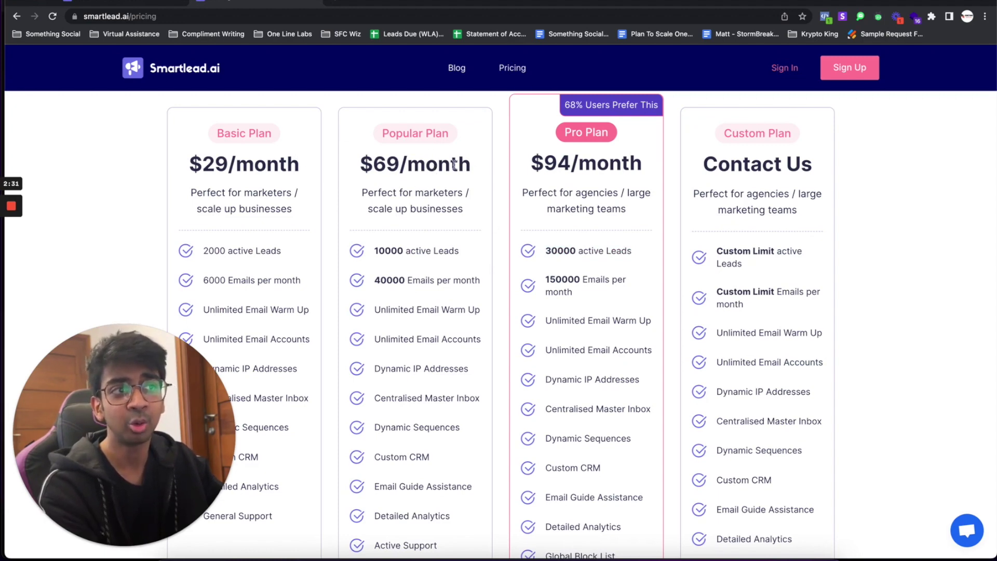
drag(354, 169, 642, 164)
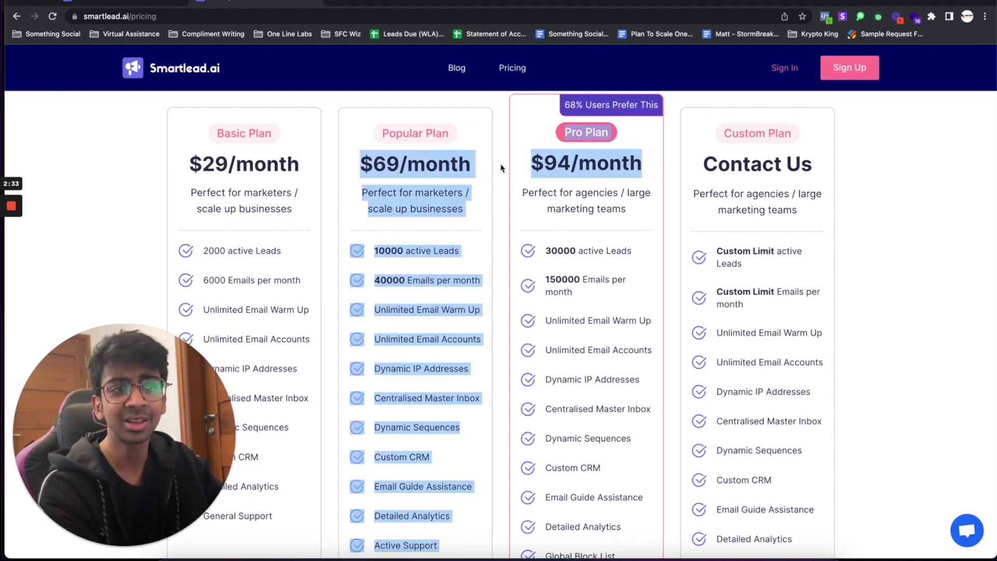
click(476, 162)
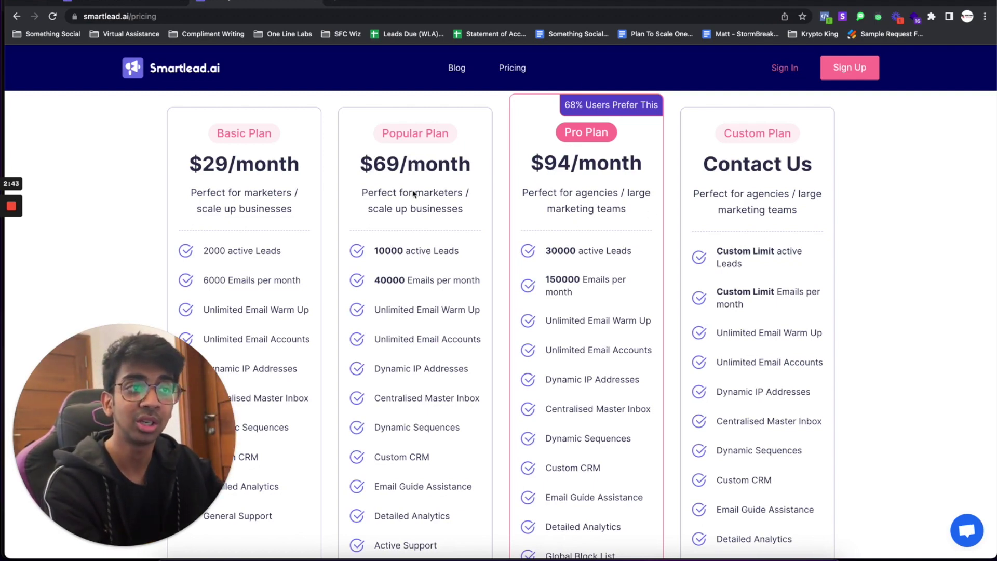
drag(408, 165, 426, 350)
click(426, 349)
scroll(426, 350, down, 4)
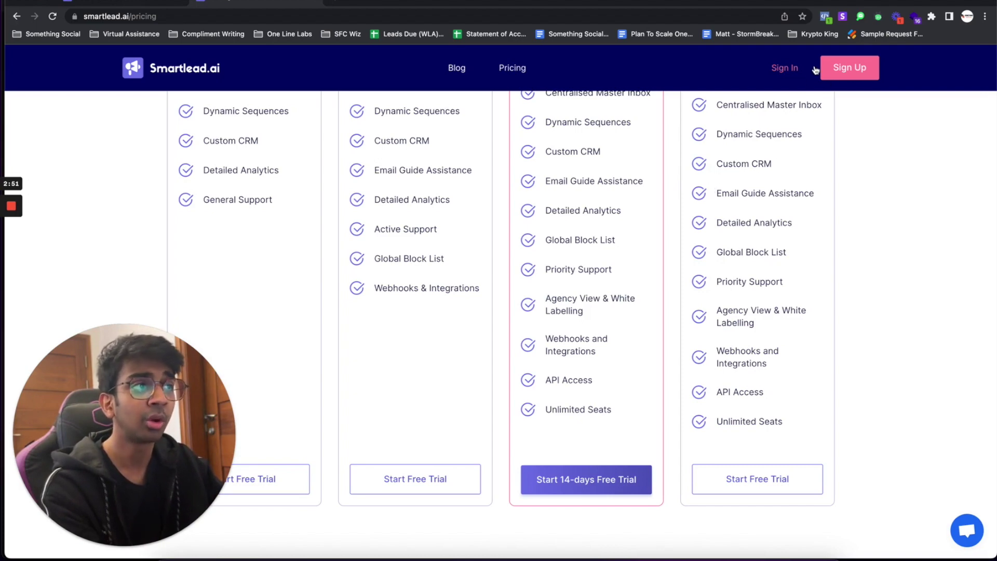
Fill the free-trial sign-up form with name, email, password, company URL and Twitter as referral source.
click(834, 68)
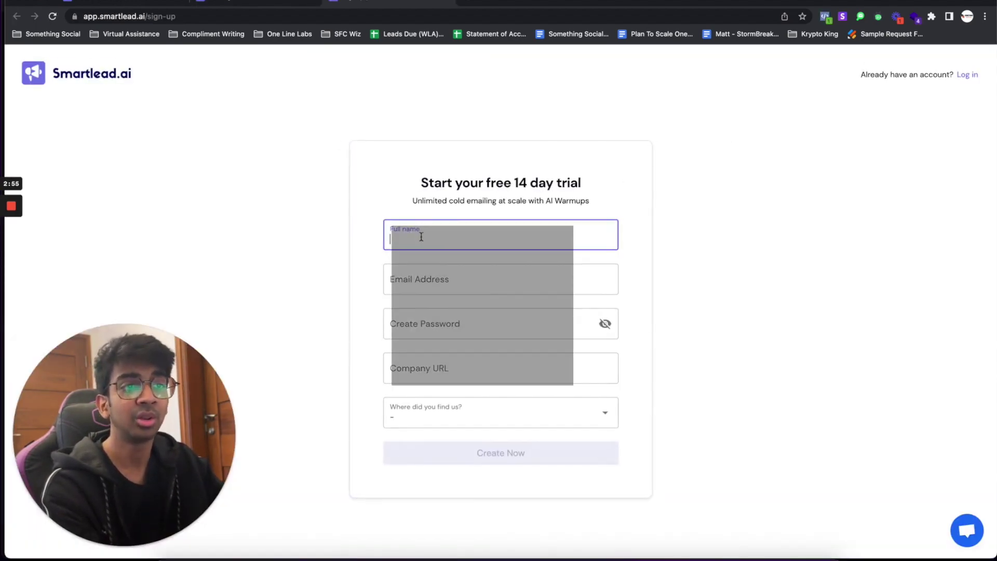
click(420, 238)
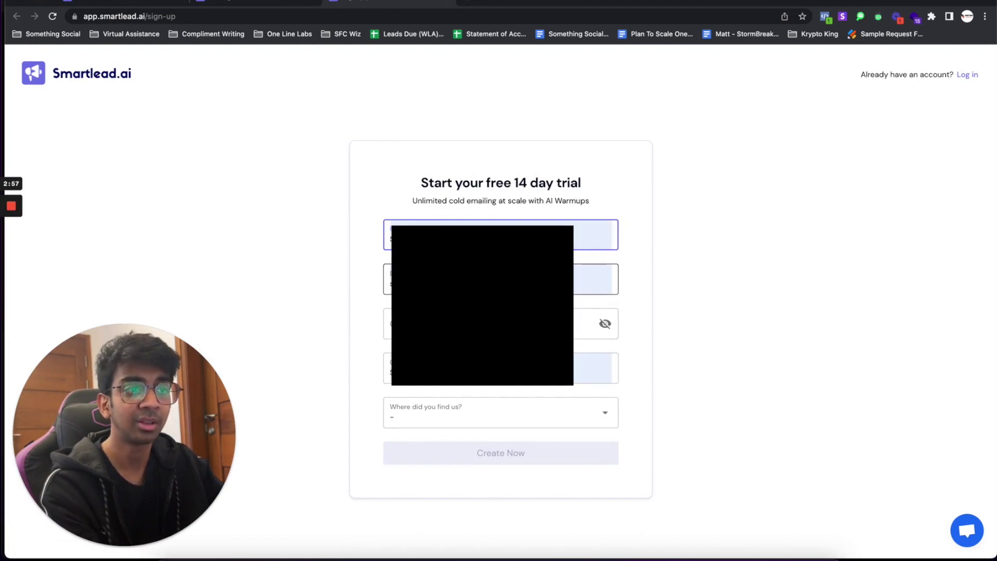
key(Tab)
key(Tab)
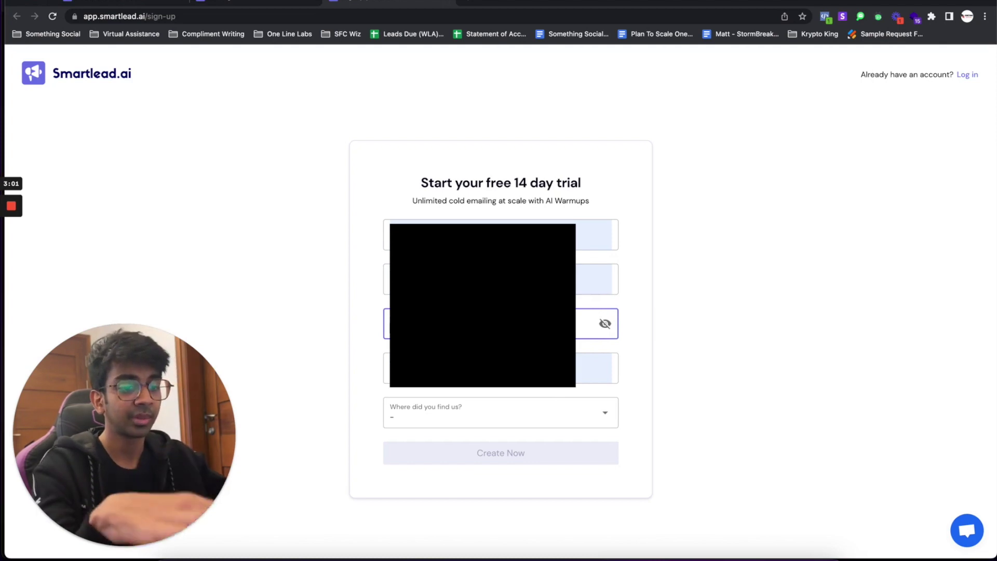
text(password)
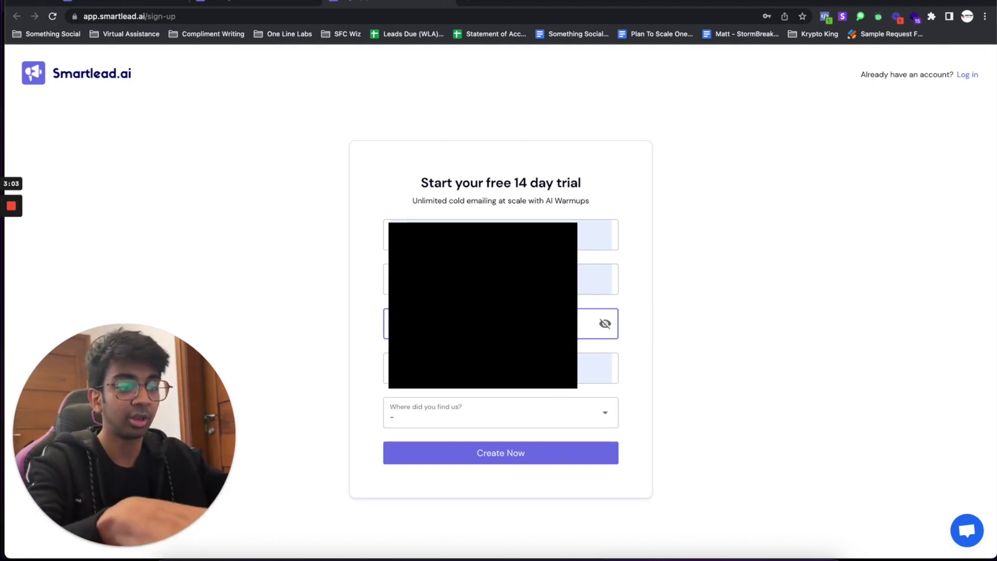
click(467, 417)
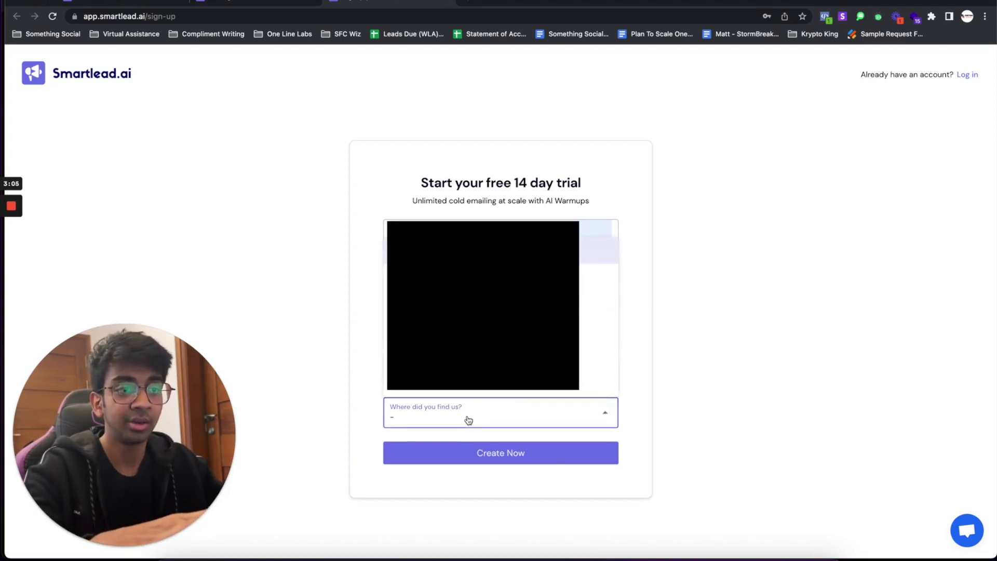
key(Down)
key(Down)
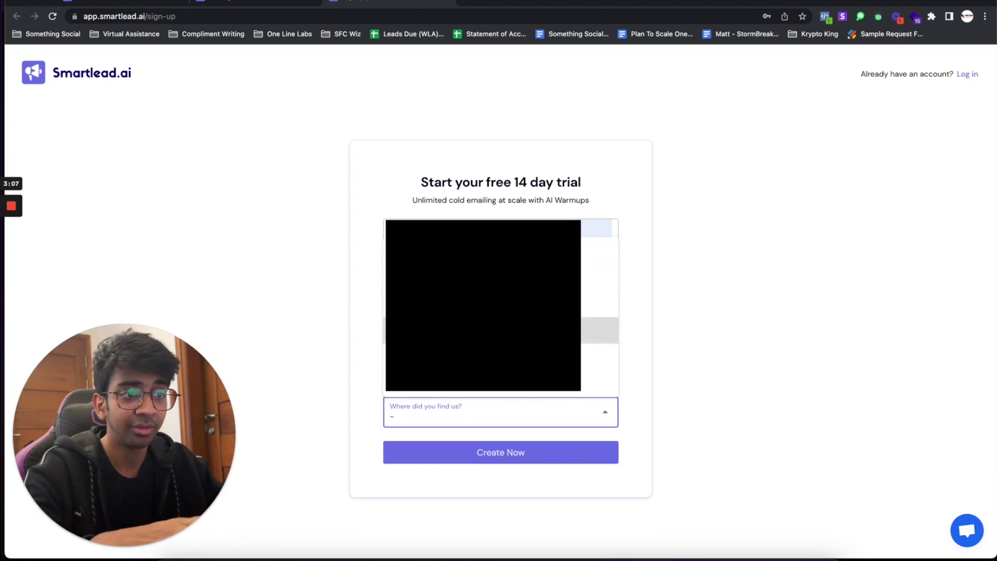
key(Return)
key(shift+Tab)
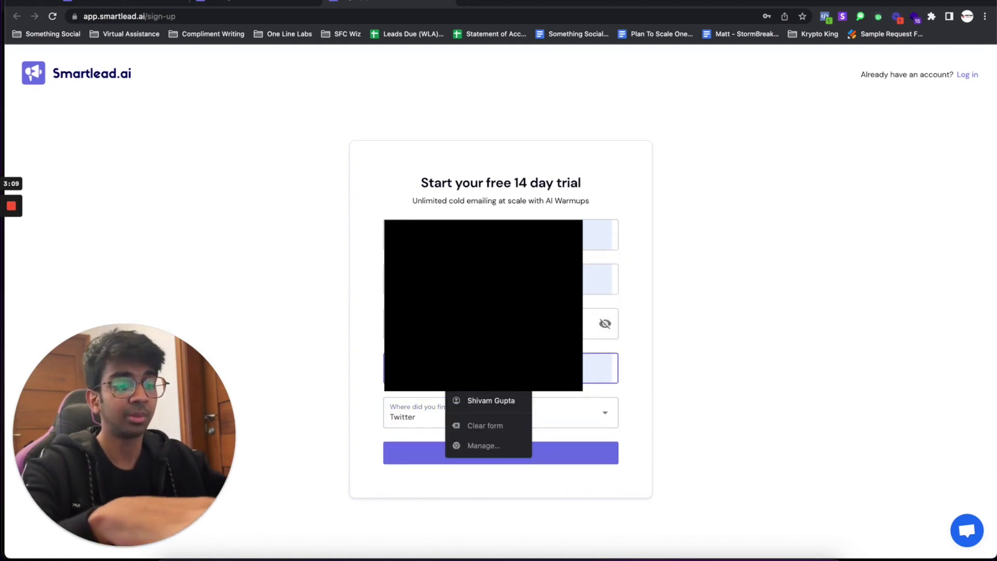
key(Escape)
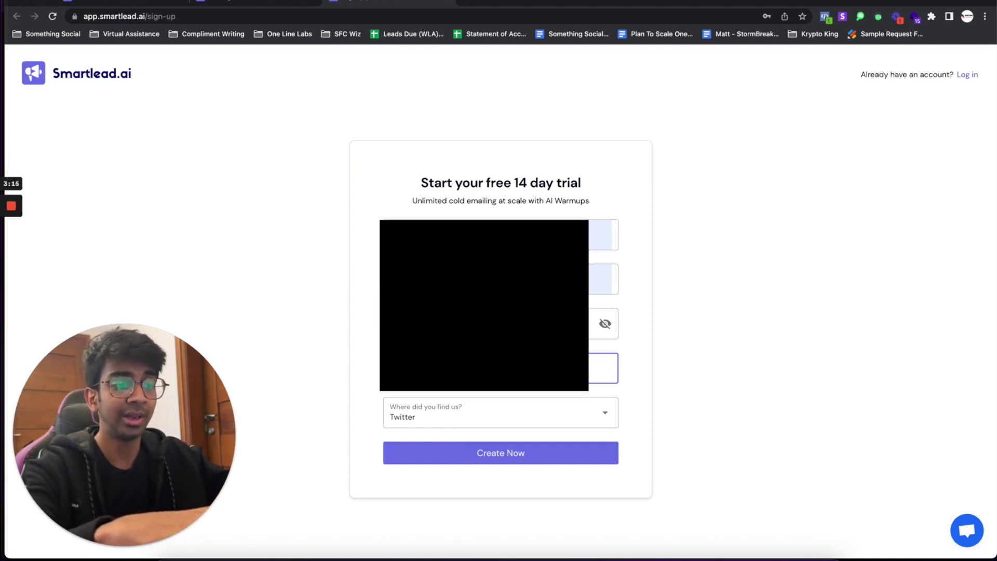
Submit the sign-up with Create Now and save the new account's password in the browser.
click(500, 455)
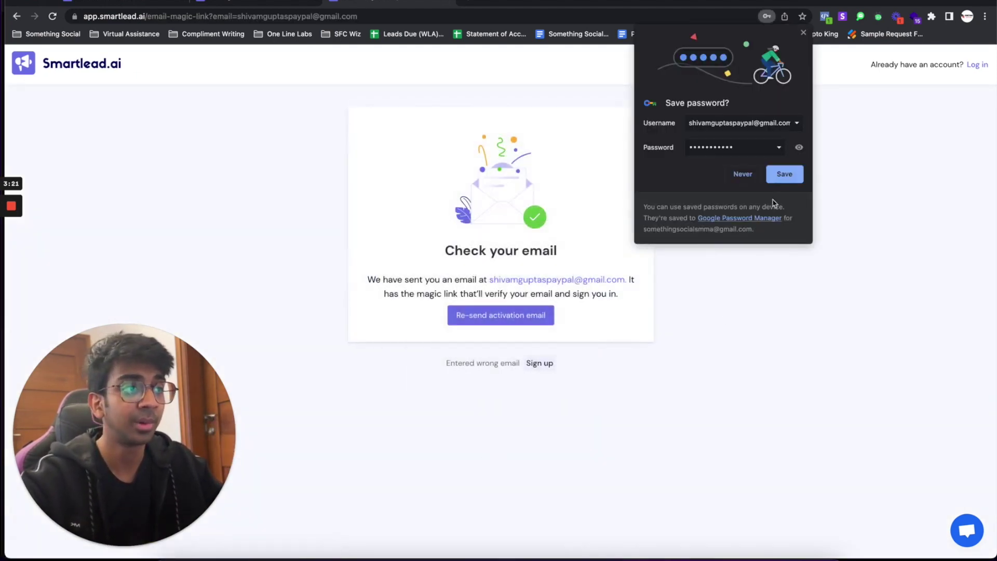
click(782, 174)
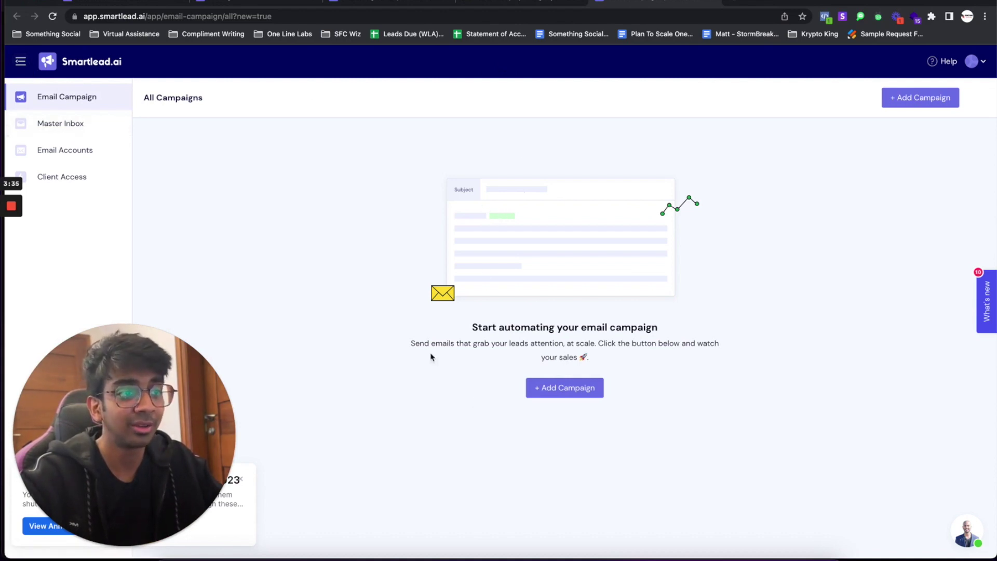
Browse the Master Inbox, Email Accounts and Client Access pages from the sidebar.
click(89, 124)
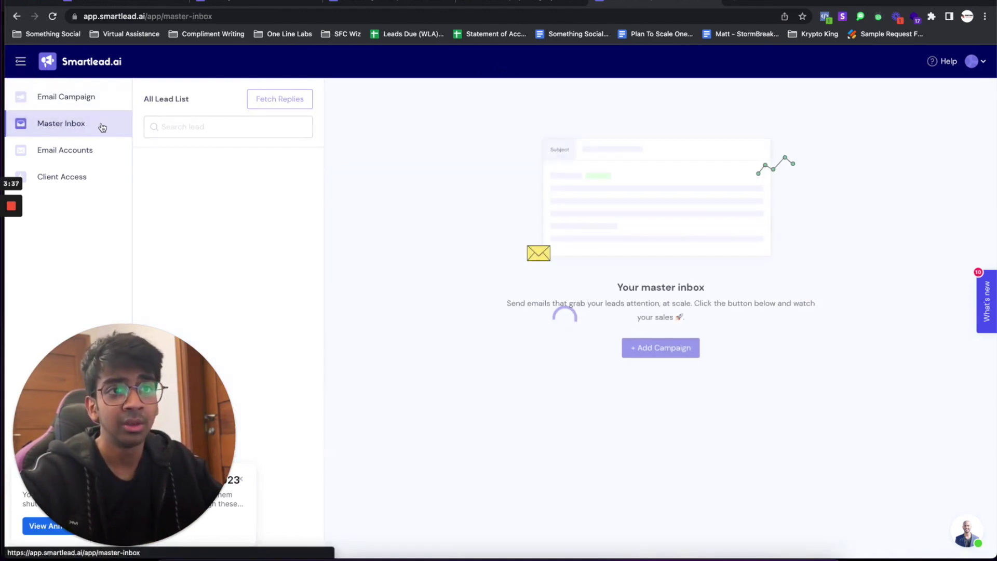
click(73, 155)
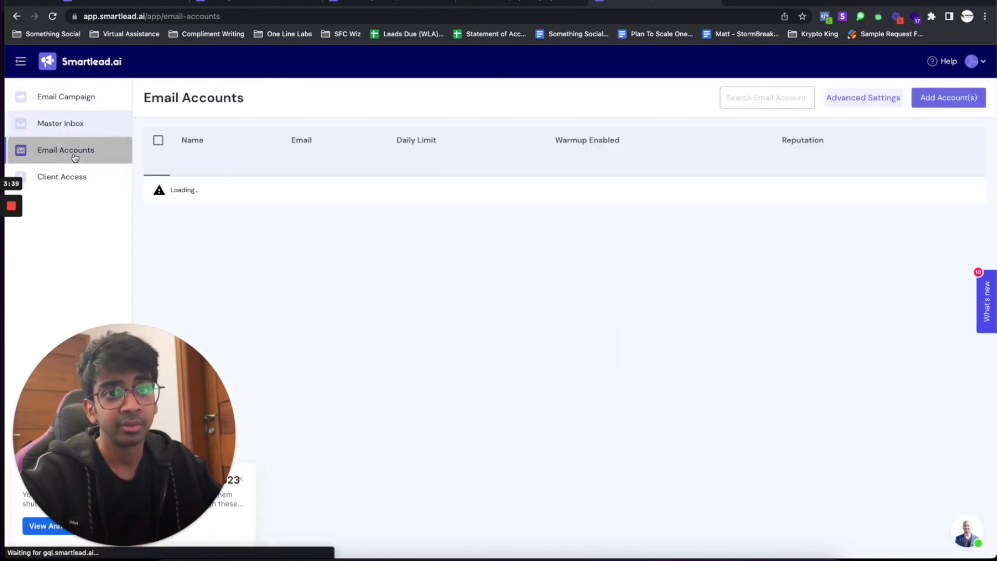
click(82, 180)
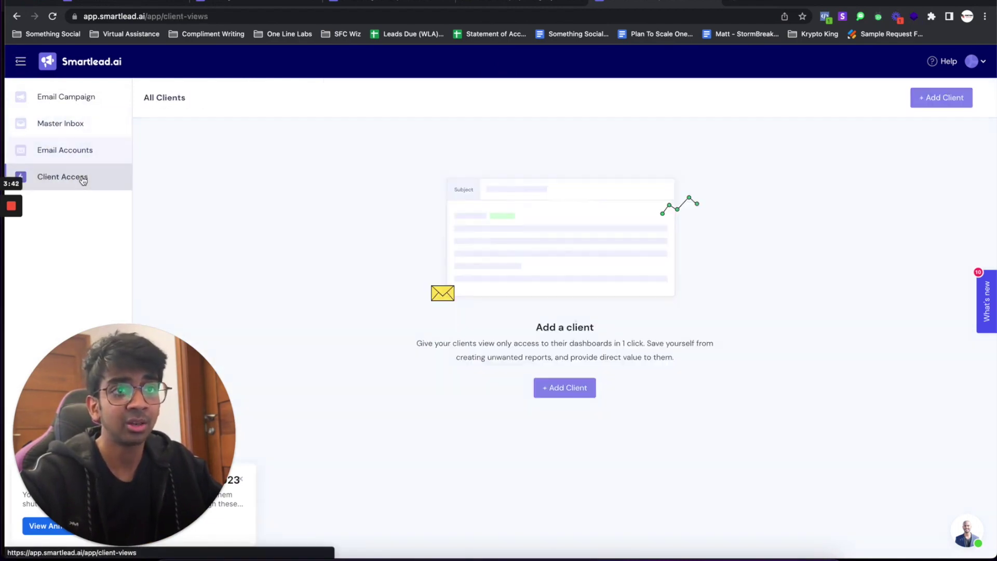
Highlight the Client Access description, then return to the empty Email Accounts page.
triple_click(441, 348)
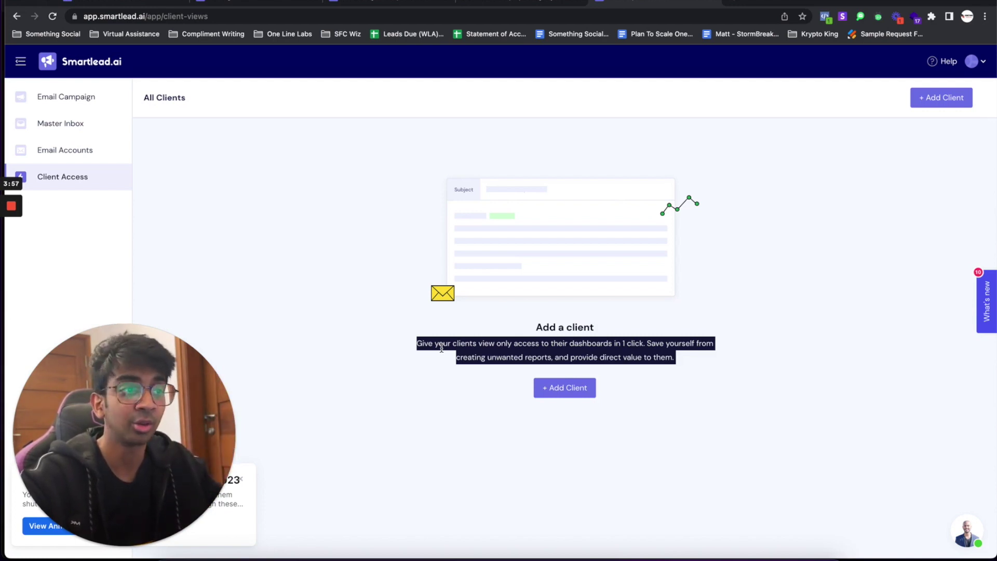
triple_click(499, 342)
click(499, 343)
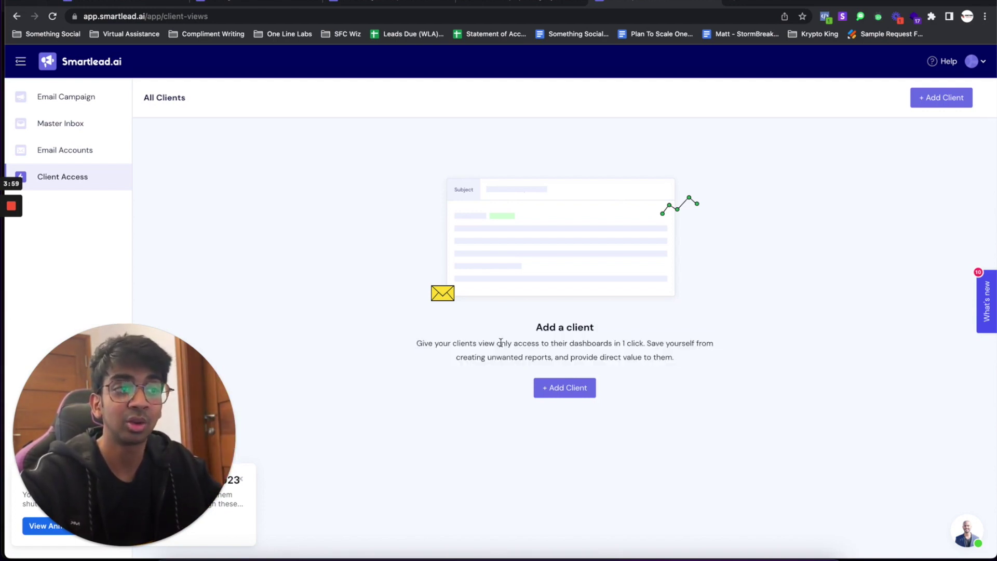
click(88, 153)
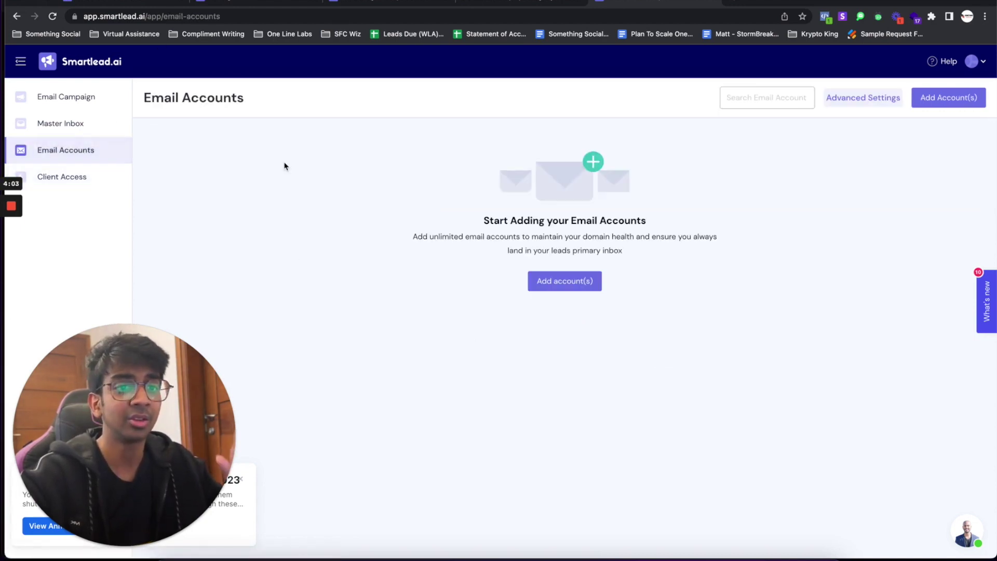
Add a Gmail account via one-click OAuth, copy Smartlead's client ID and start connecting the Gsuite account.
click(569, 282)
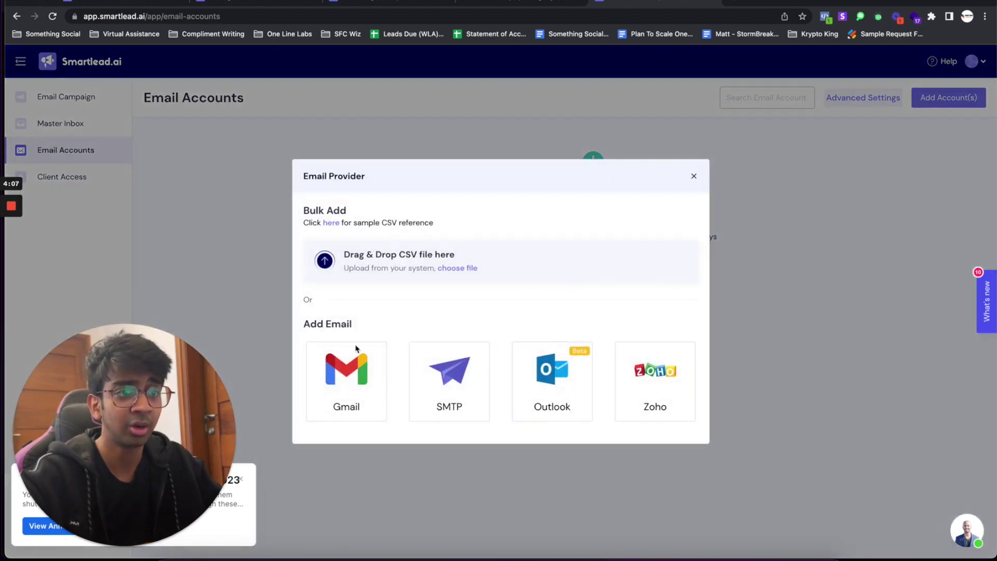
click(359, 362)
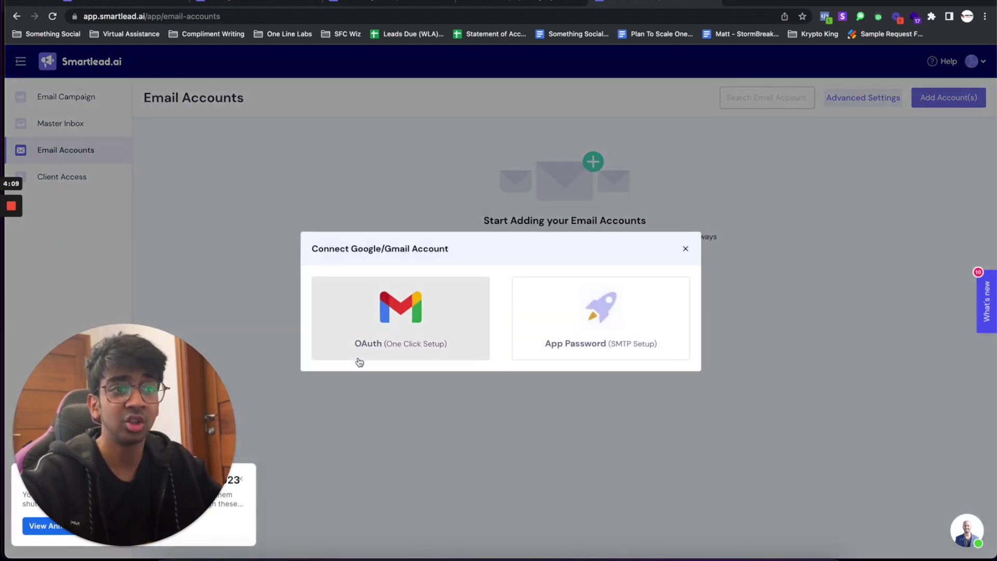
click(451, 312)
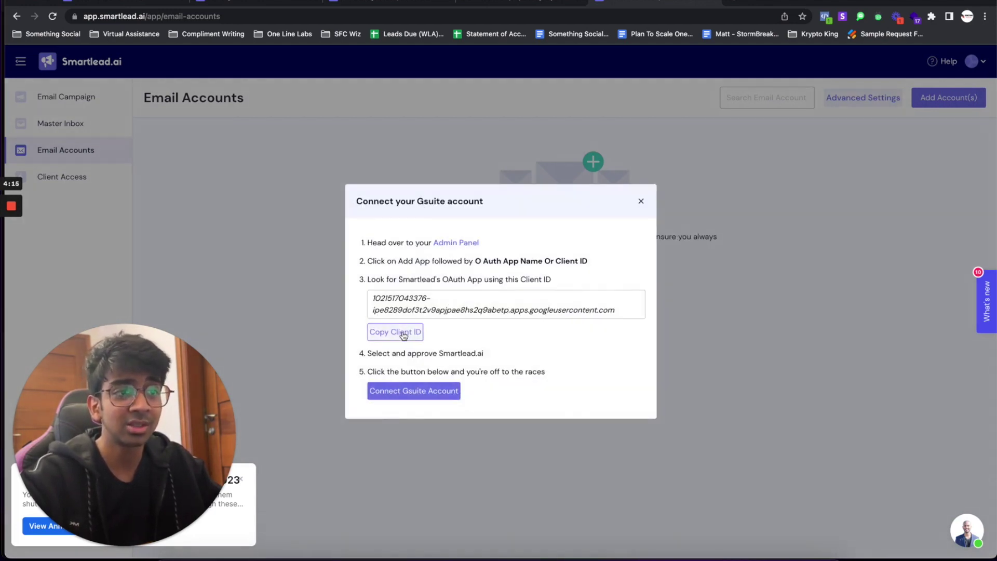
click(403, 333)
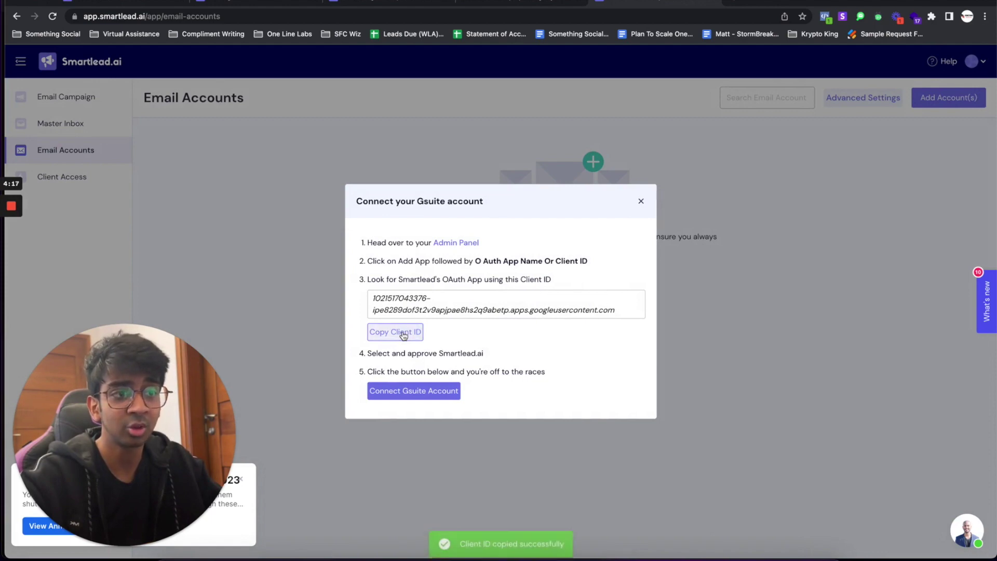
click(405, 392)
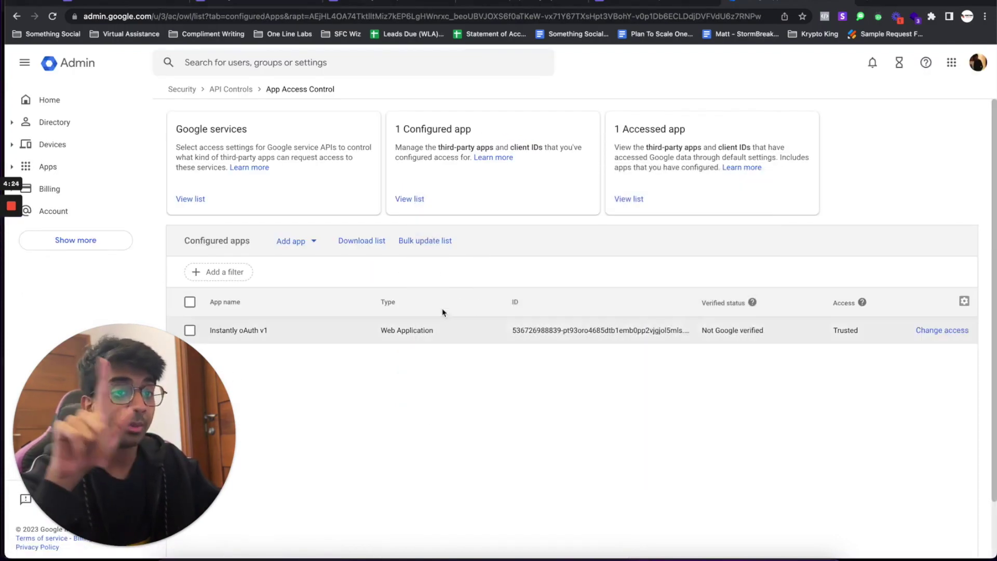
Search Google Admin's Add app by the pasted Smartlead OAuth client ID.
click(301, 242)
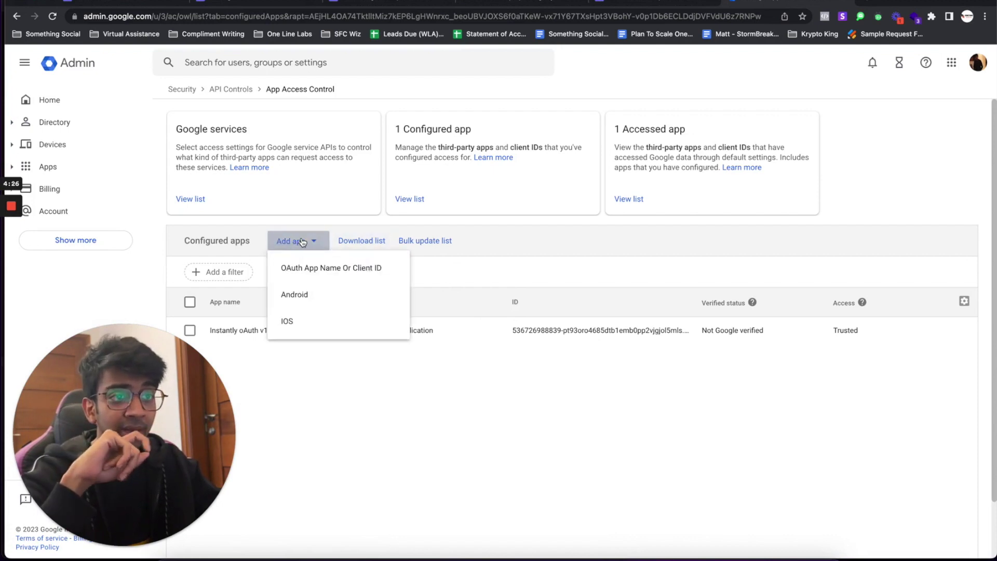
click(310, 267)
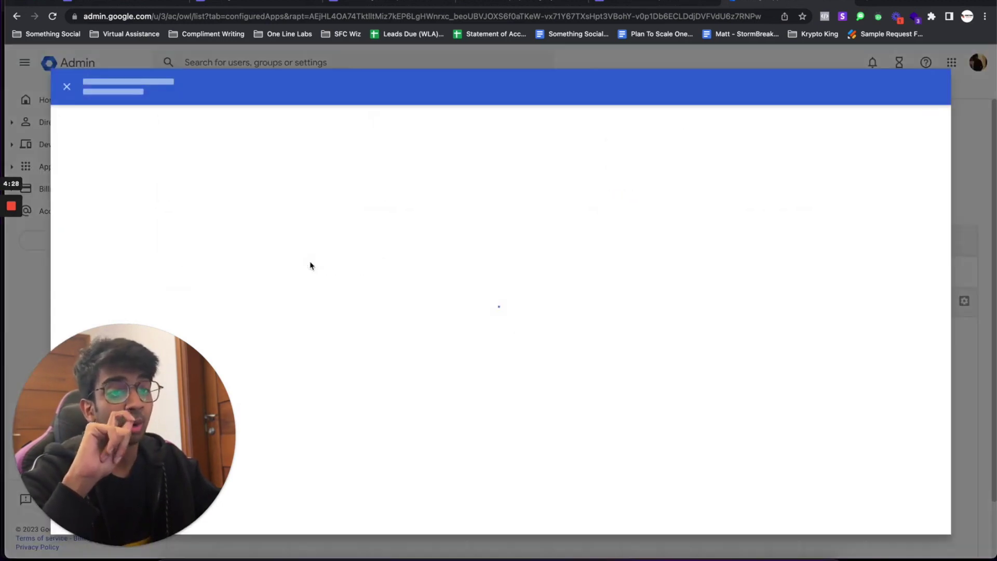
click(611, 4)
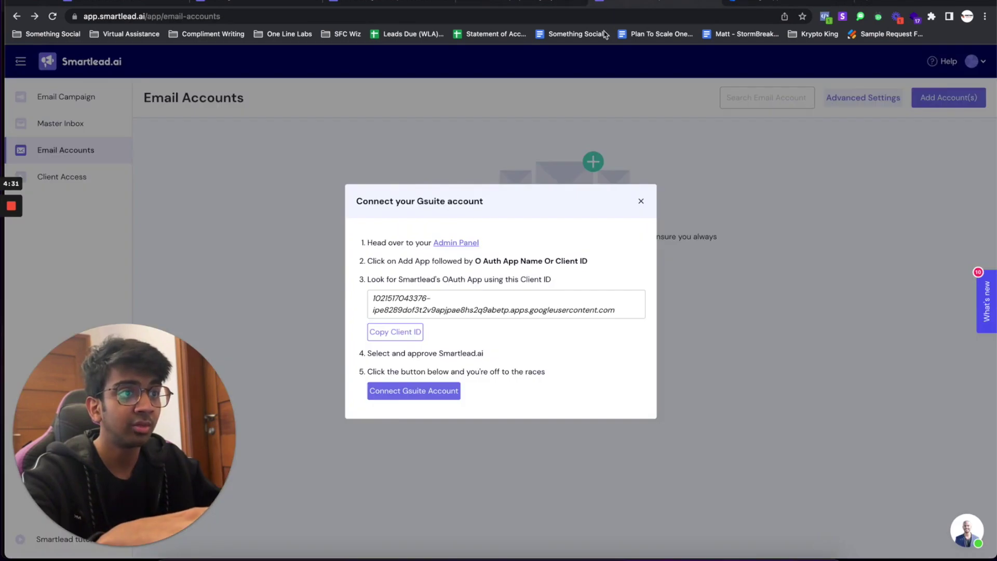
click(409, 336)
click(771, 3)
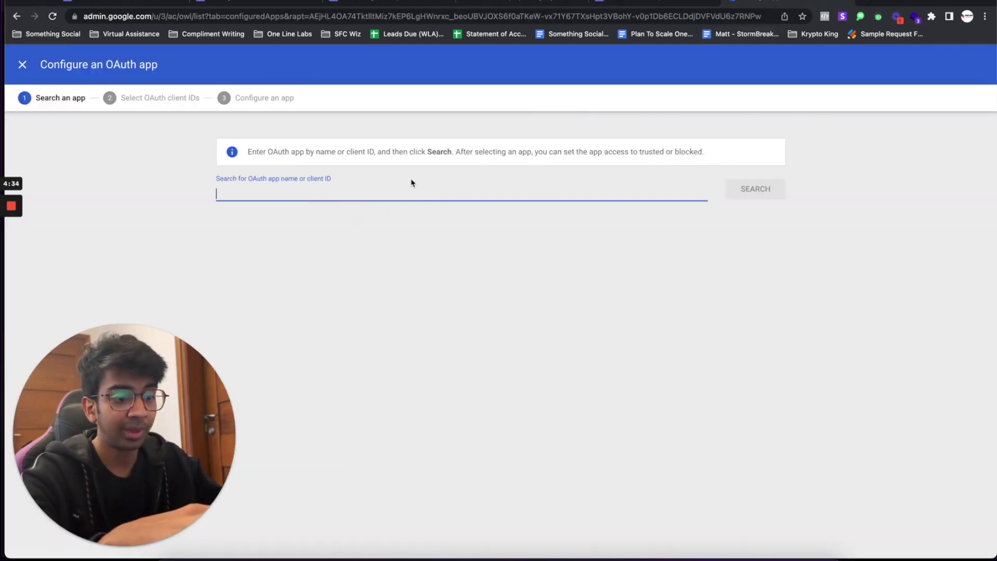
key(ctrl+v)
click(737, 189)
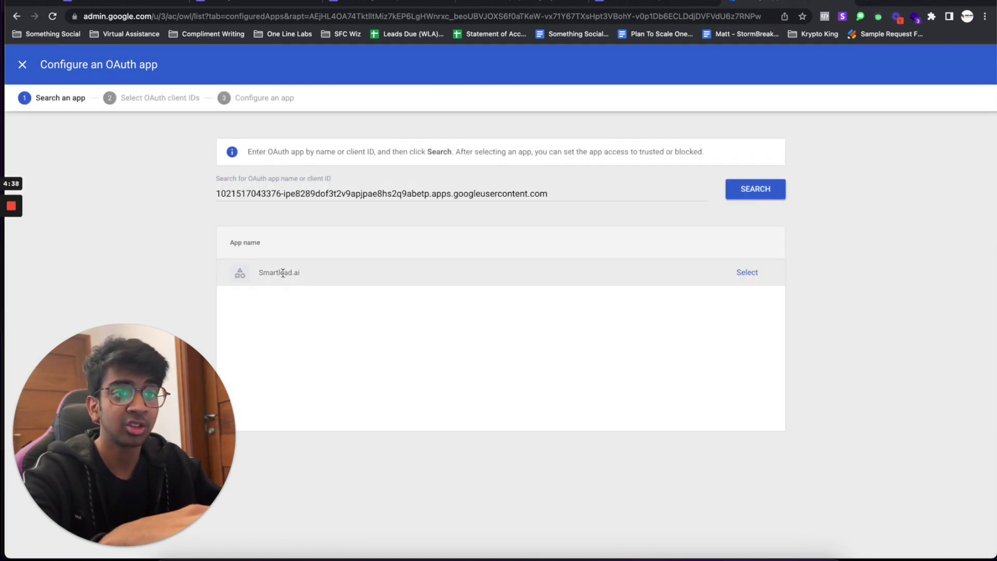
Select Smartlead.ai's client ID, grant it Trusted access and apply the configuration.
click(748, 274)
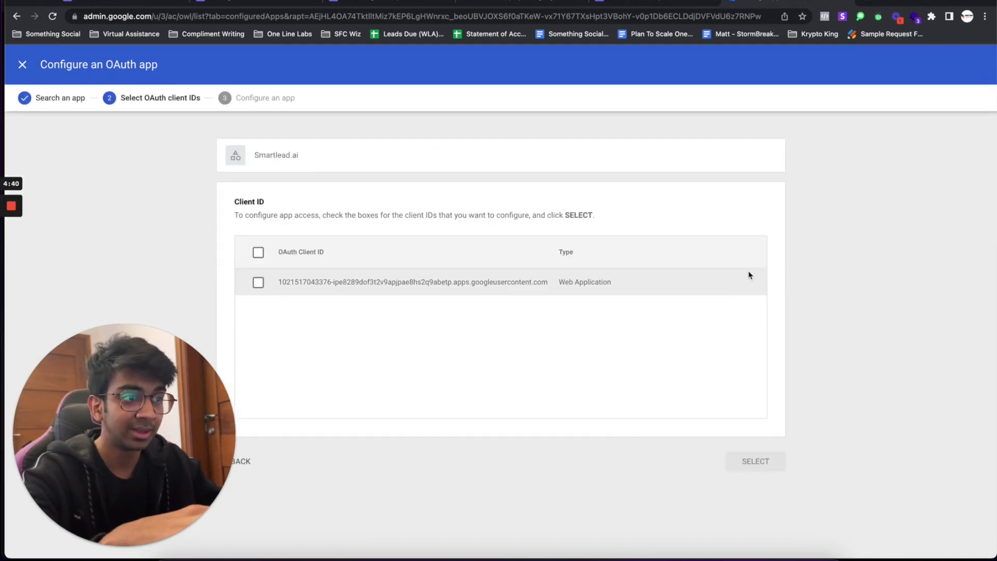
click(259, 283)
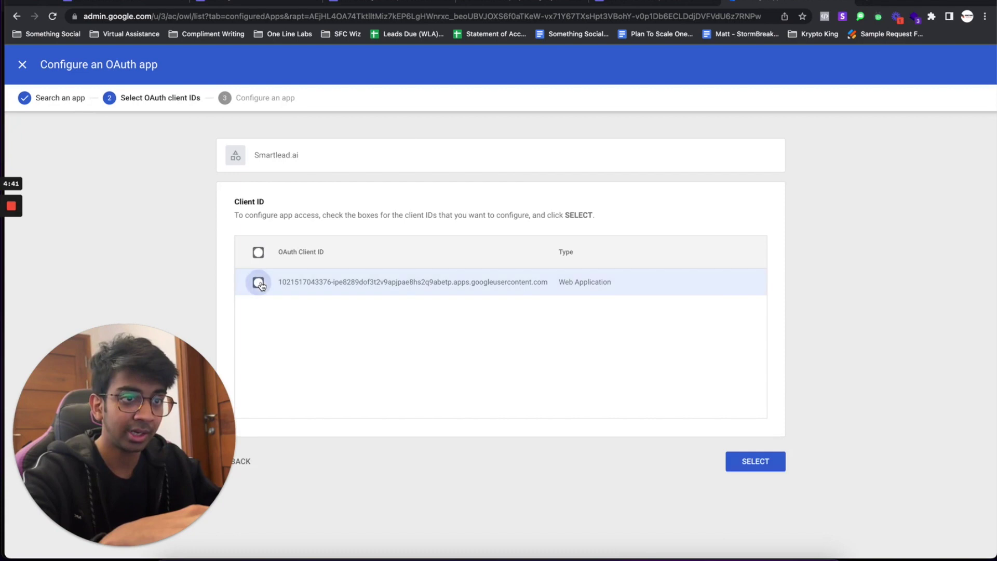
click(747, 465)
click(240, 241)
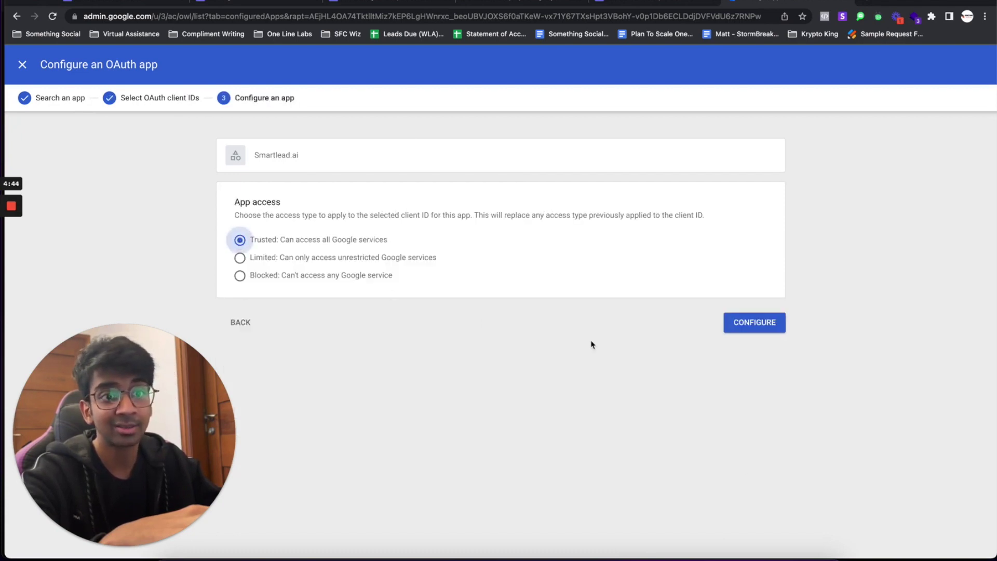
click(742, 326)
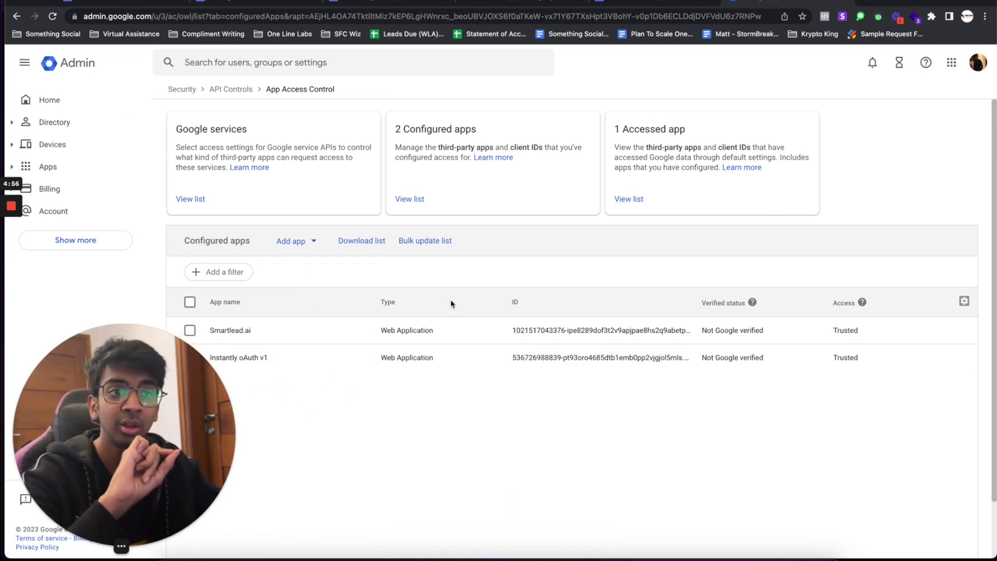
click(658, 3)
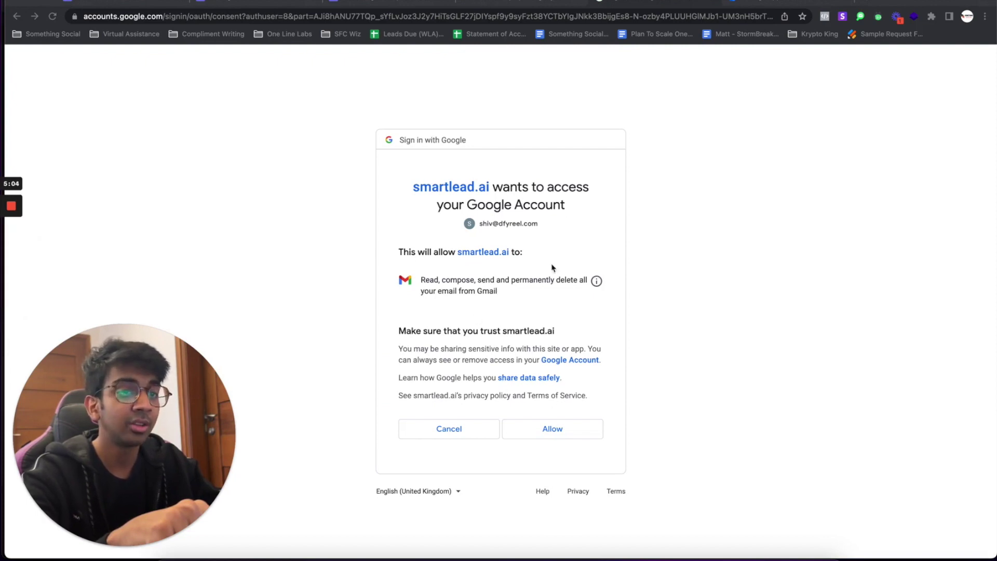
Allow smartlead.ai to read, compose and send mail for the Gmail account.
click(564, 429)
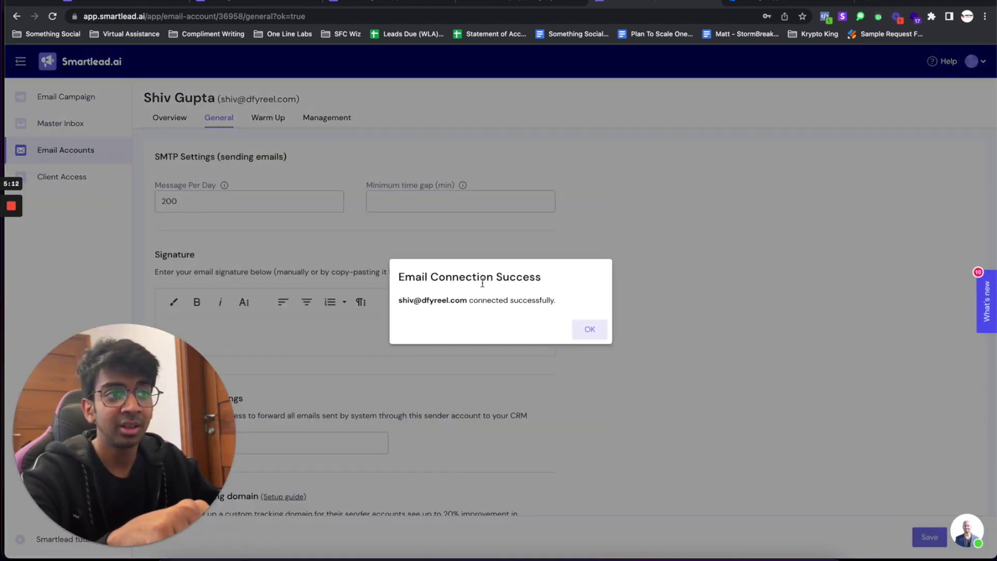
Dismiss the connection success notice, skim the General settings and switch to Warm Up.
click(580, 333)
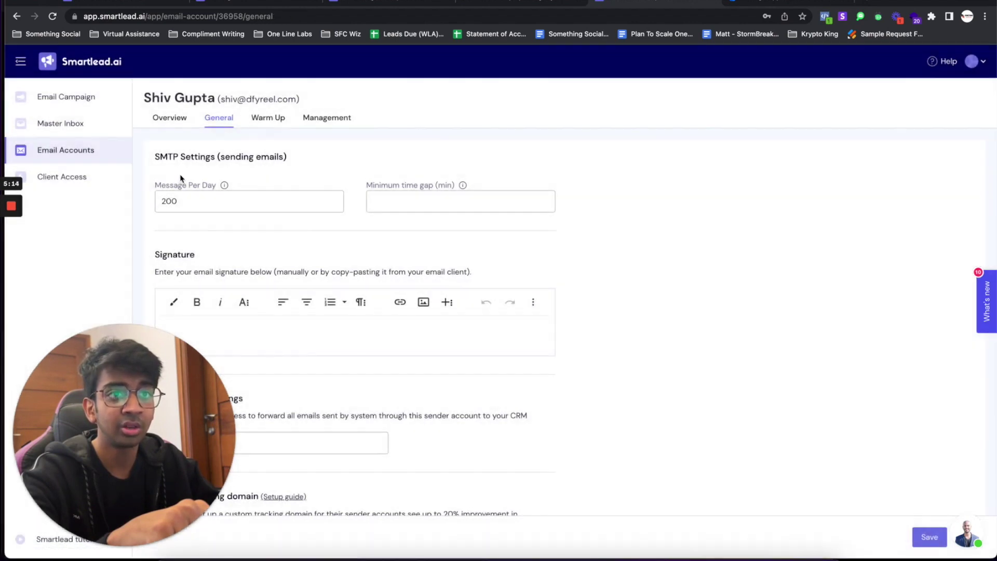
scroll(252, 201, down, 2)
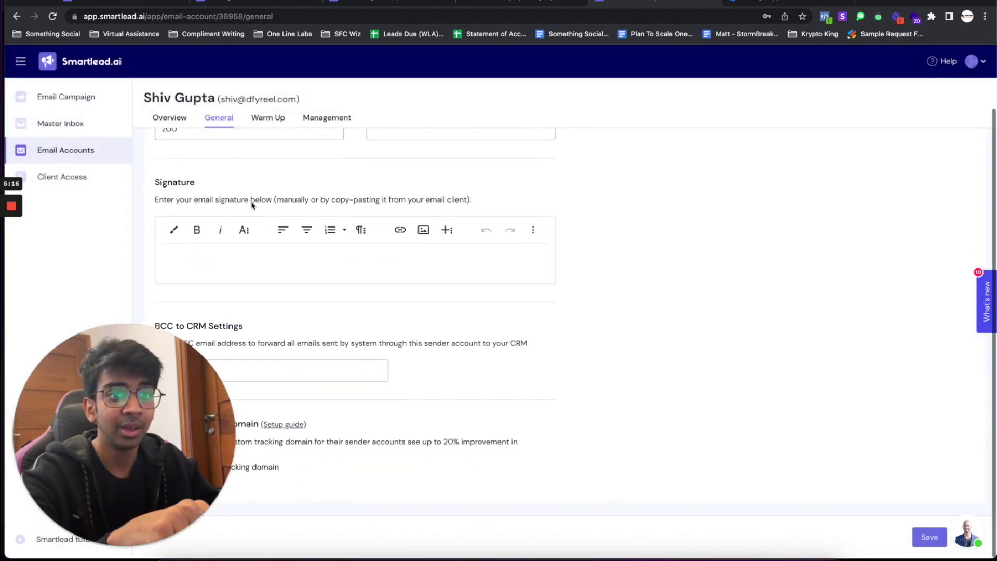
drag(141, 388, 899, 386)
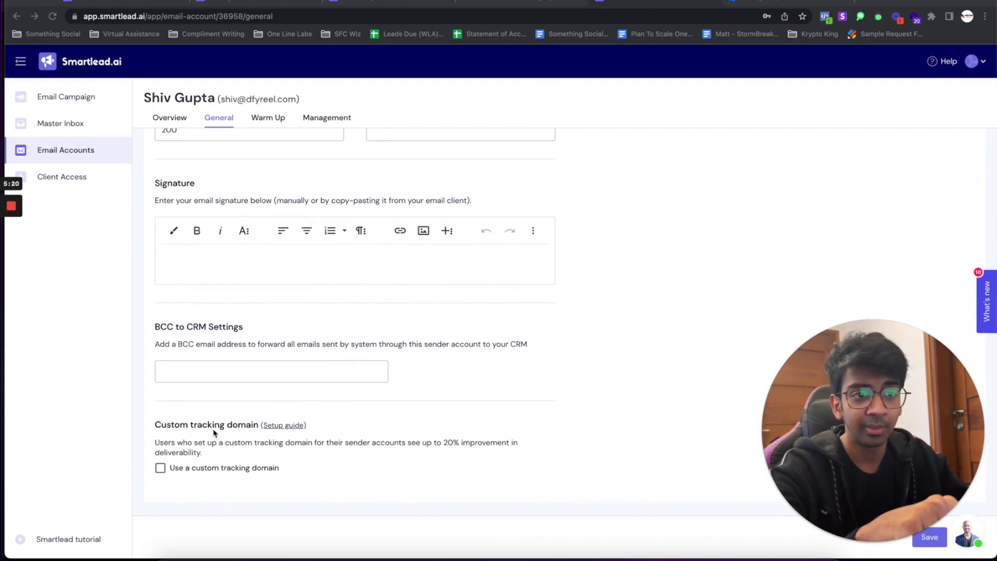
triple_click(203, 448)
click(203, 448)
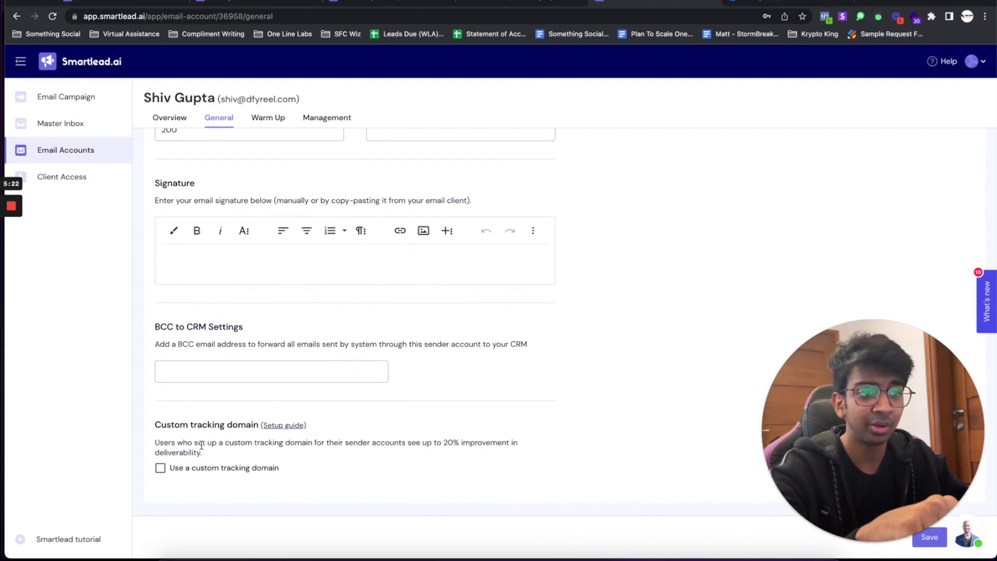
scroll(198, 449, up, 2)
click(268, 117)
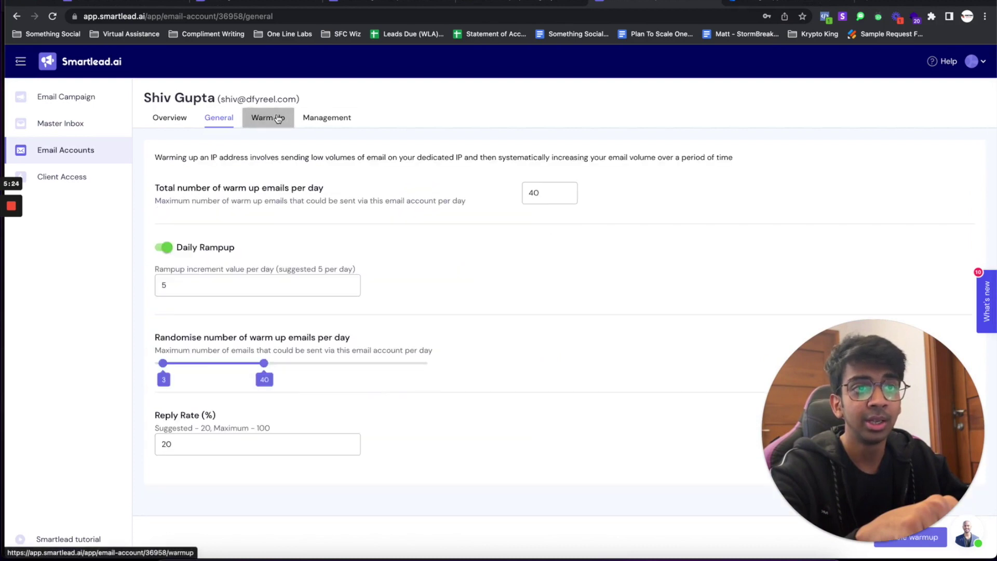
Set the daily warm-up email limit to 25, leaving the ramp-up increment at 5.
triple_click(331, 202)
click(553, 192)
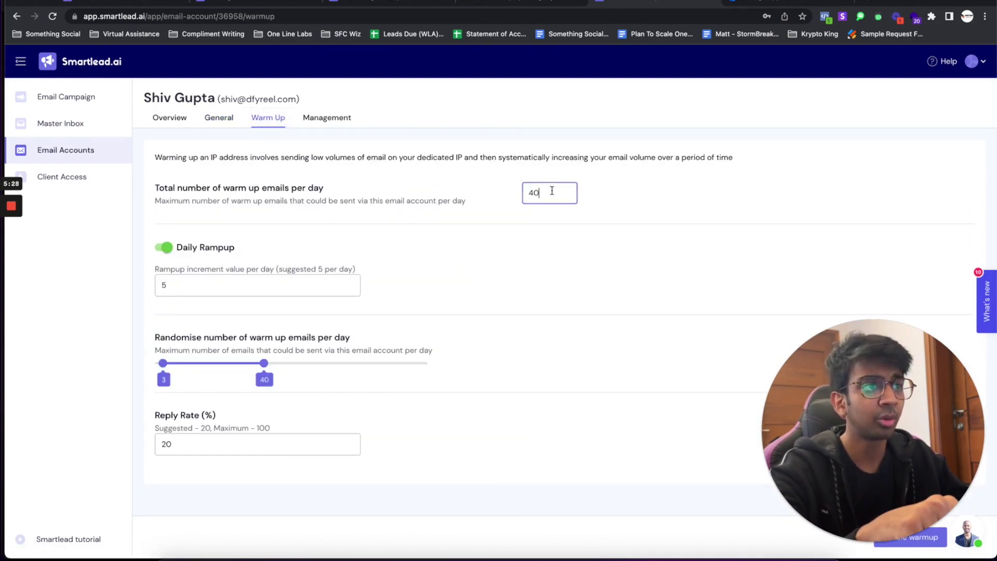
key(BackSpace)
key(BackSpace)
text(2)
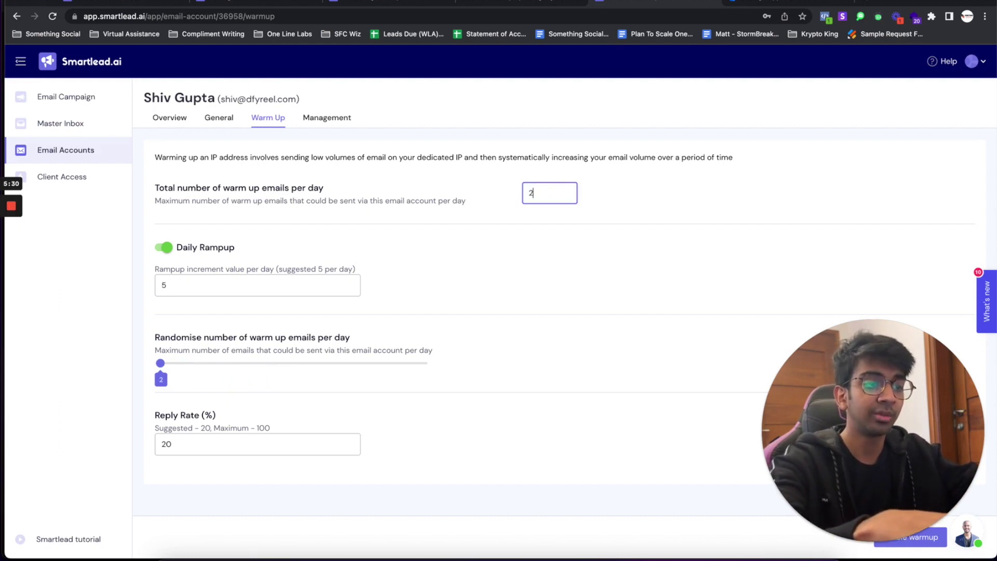
text(5)
key(Tab)
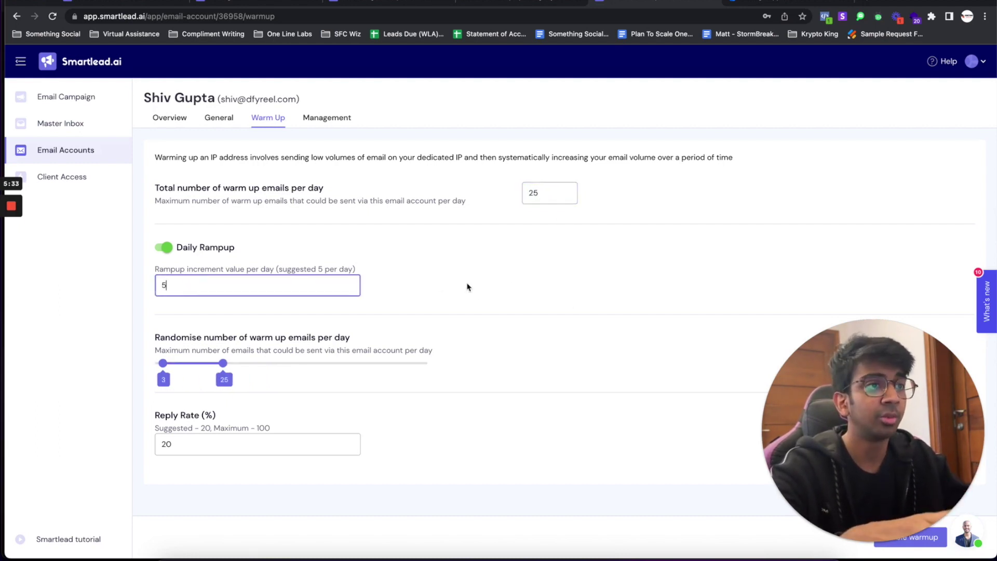
click(424, 305)
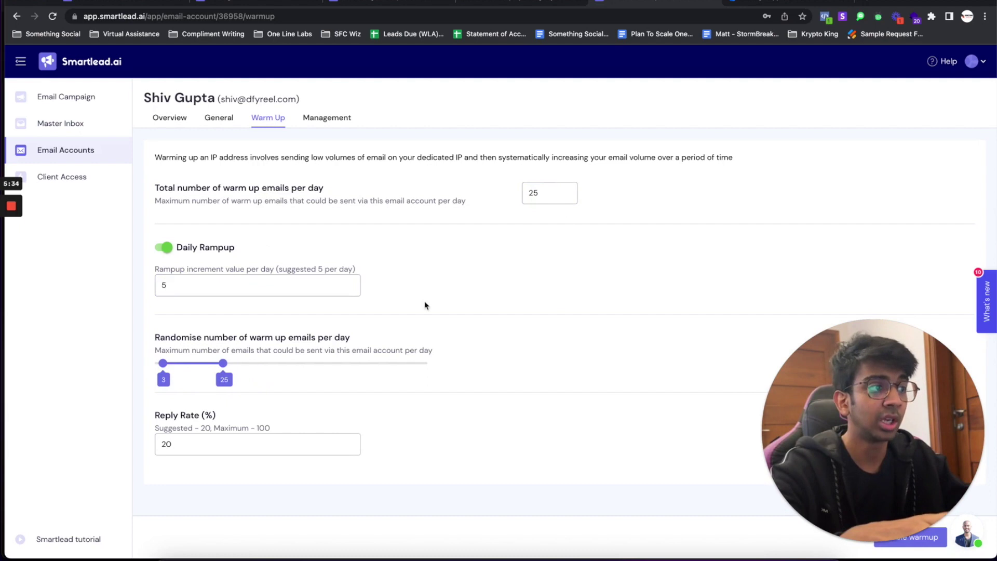
Set the warm-up reply rate to 30% and enable warm-up.
click(206, 446)
key(BackSpace)
key(BackSpace)
text(30)
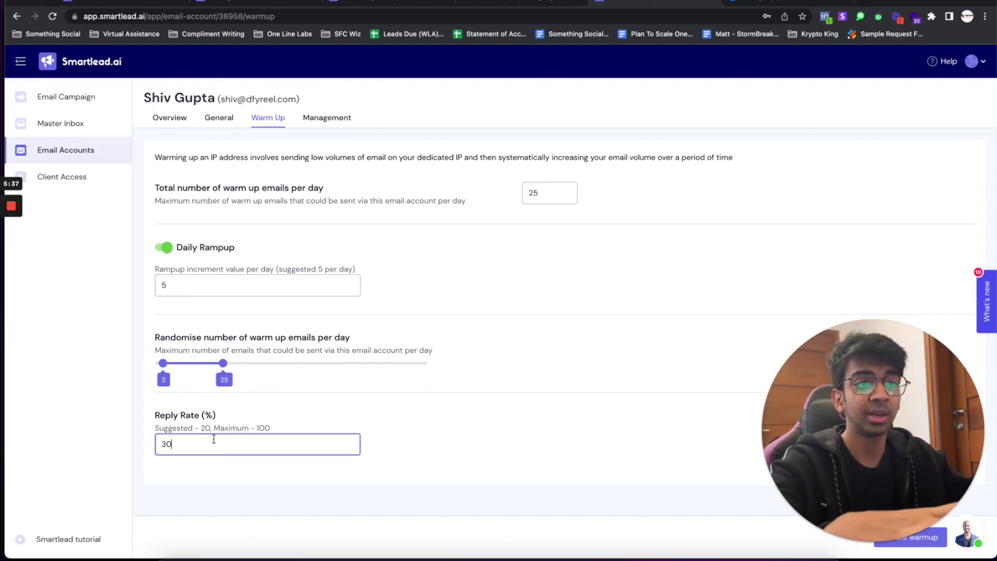
click(225, 409)
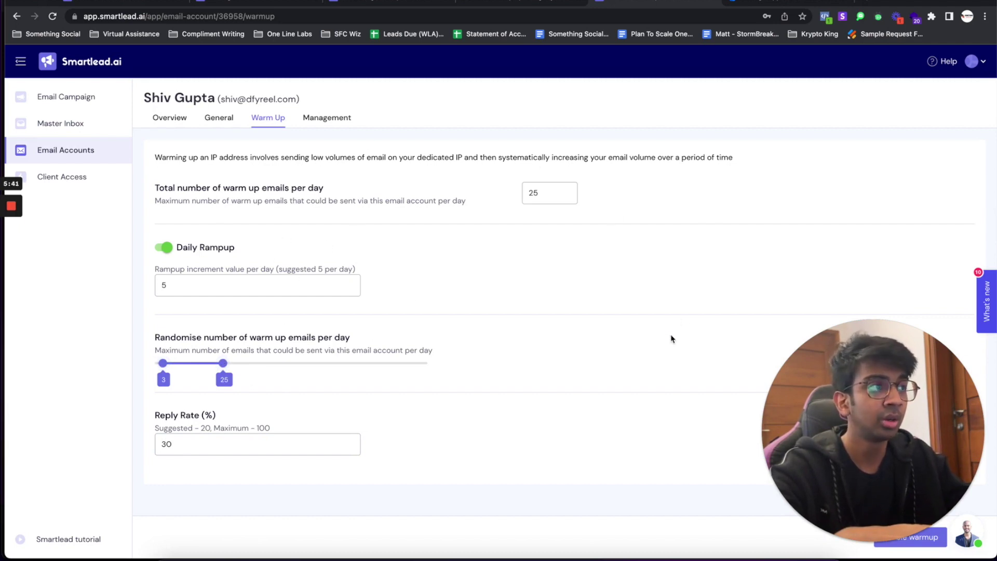
click(915, 537)
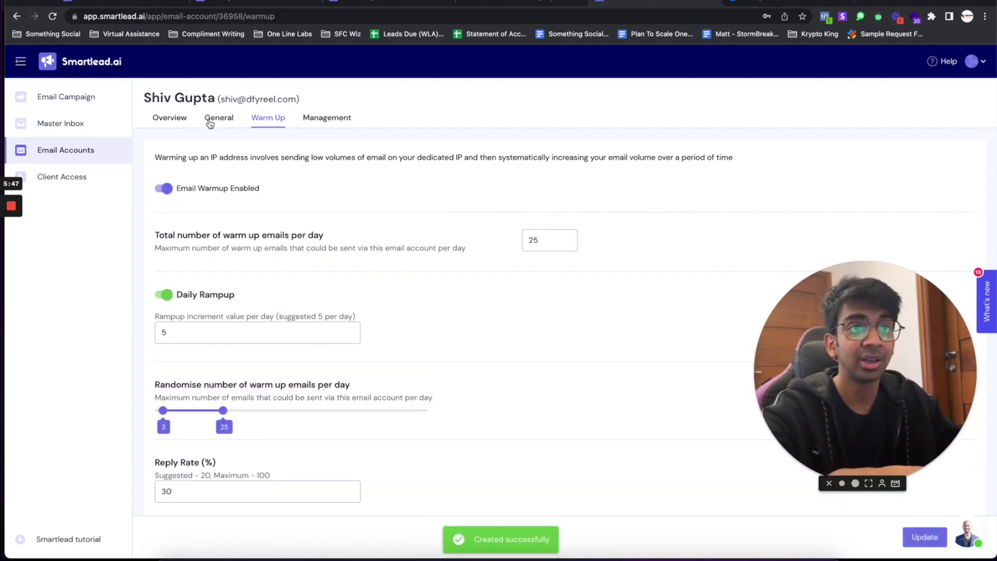
Review the warm-up Overview stats with the sidebar collapsed.
click(170, 118)
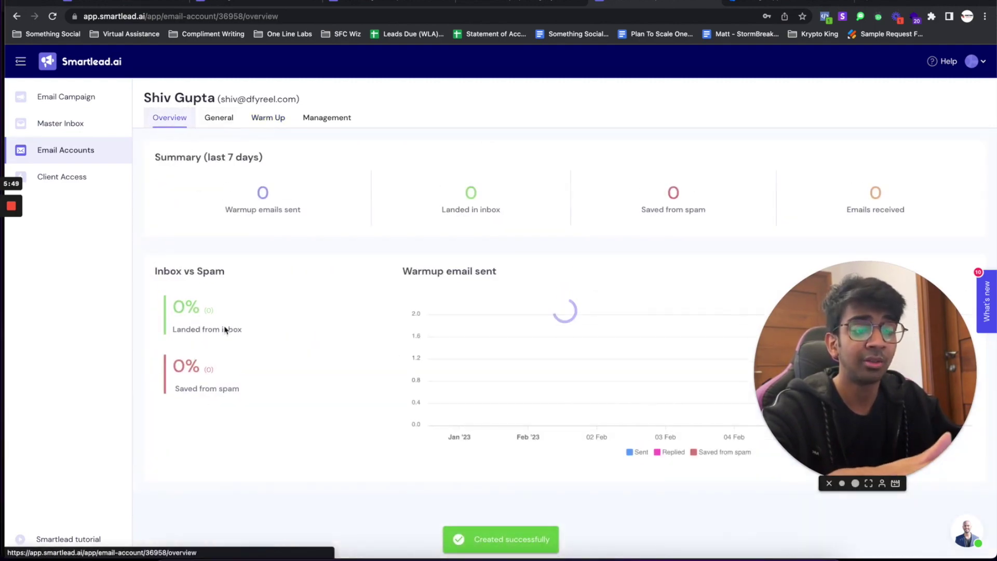
double_click(263, 195)
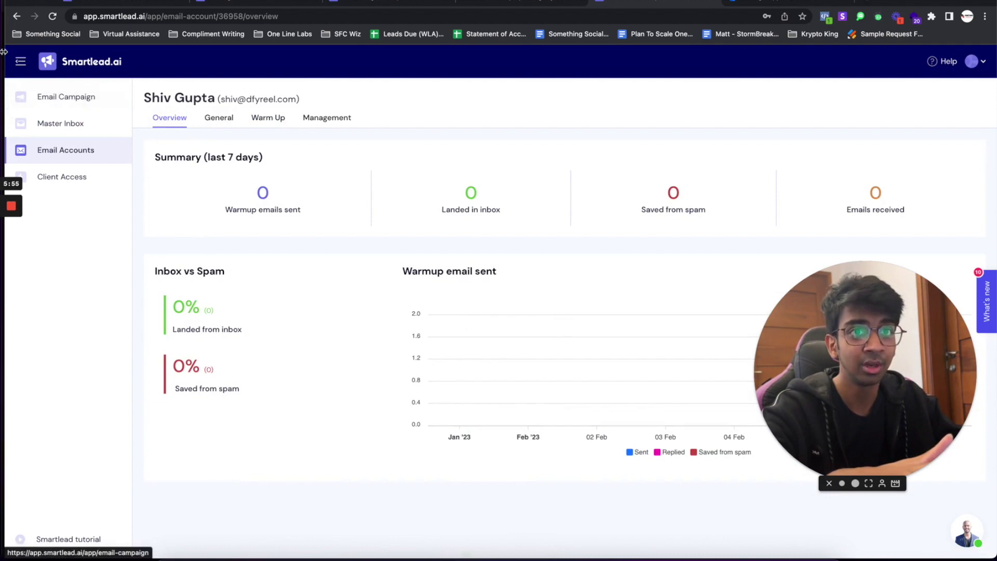
click(19, 62)
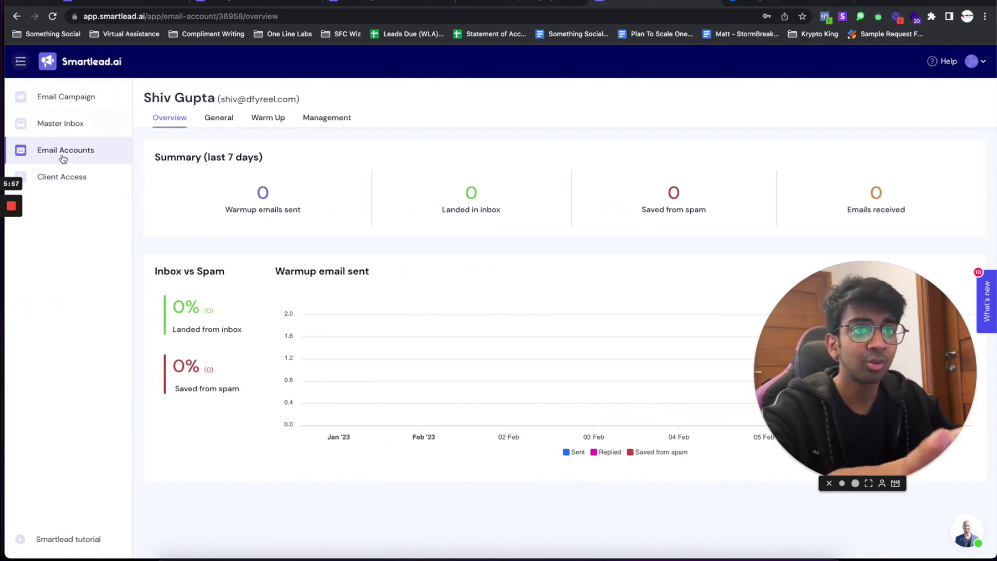
mouse_move(864, 370)
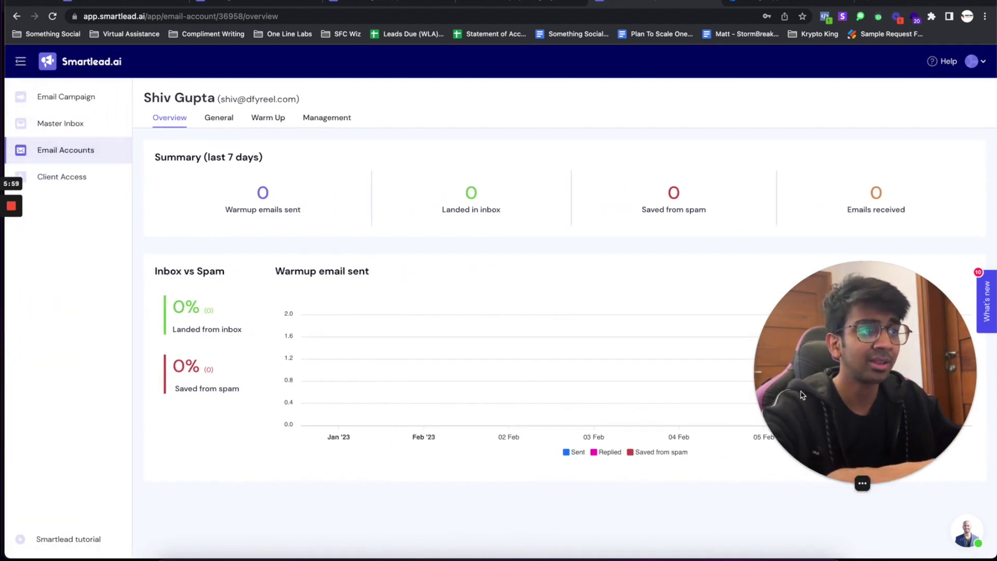
drag(800, 403, 68, 466)
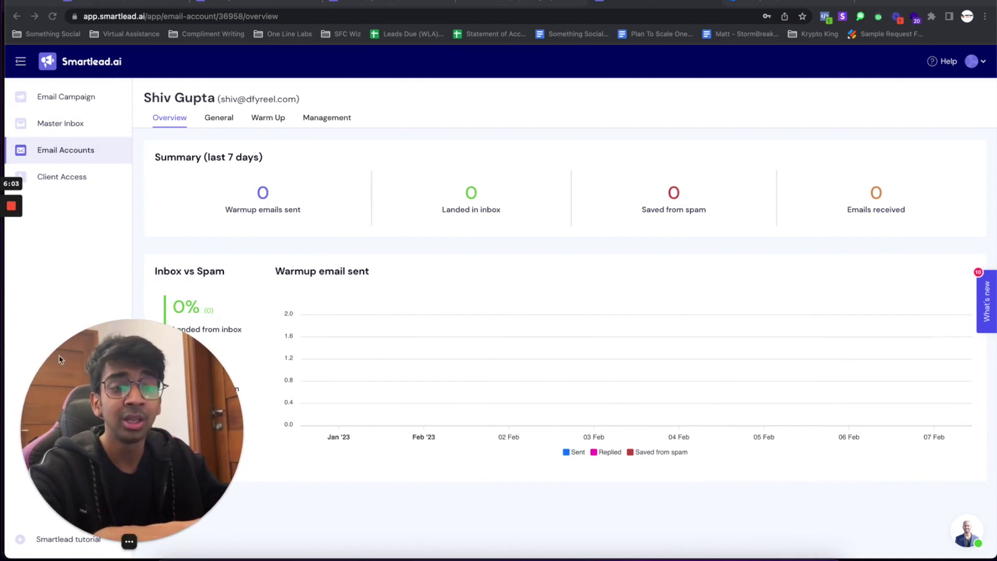
Browse the Warm Up and Management tabs, then go to the Email Campaign list.
click(267, 123)
click(328, 121)
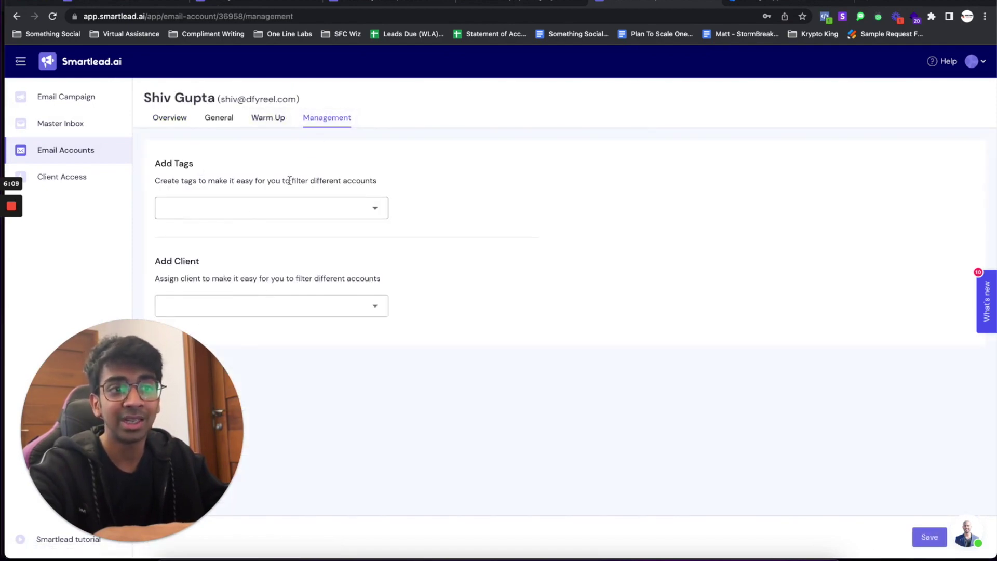
click(260, 123)
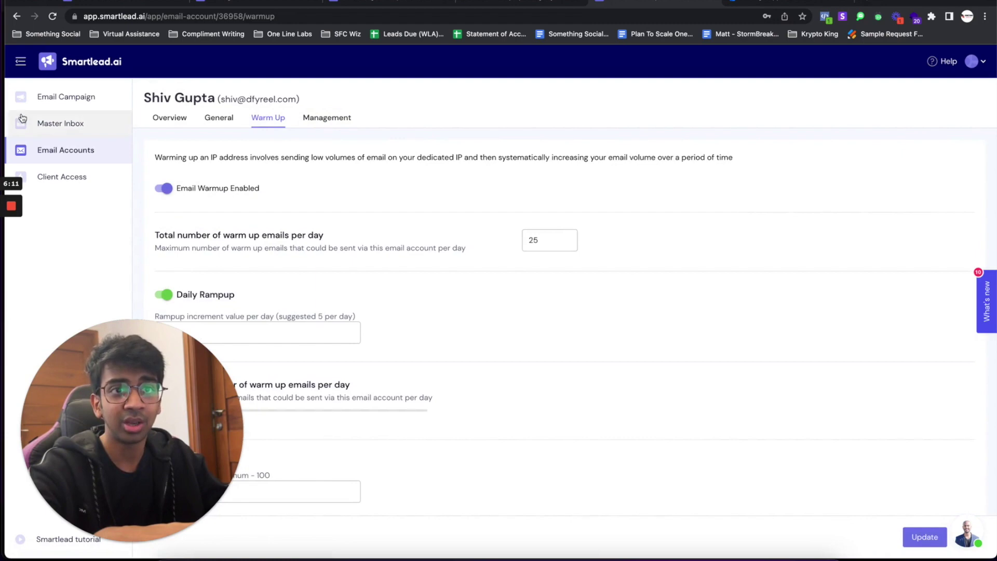
click(38, 104)
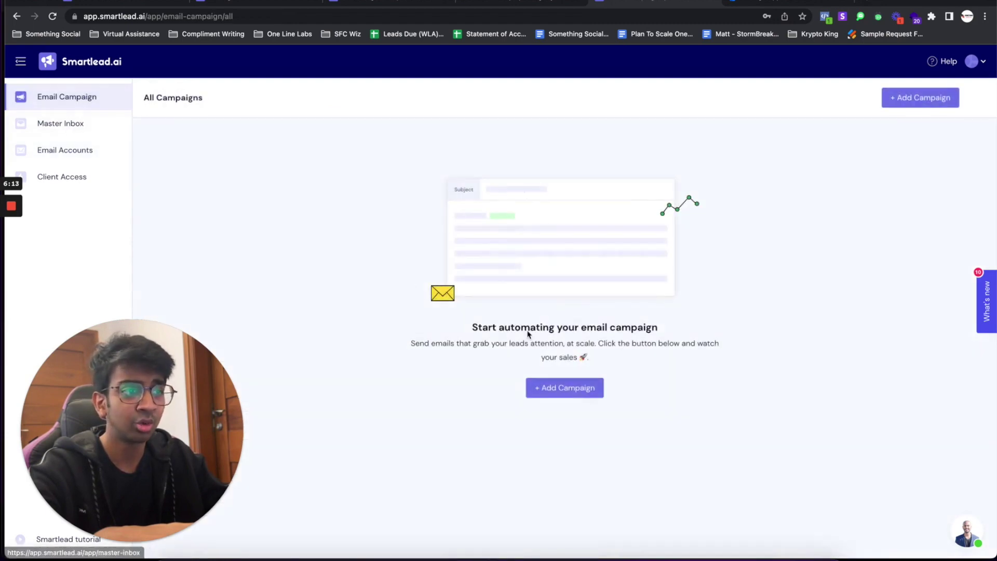
click(594, 392)
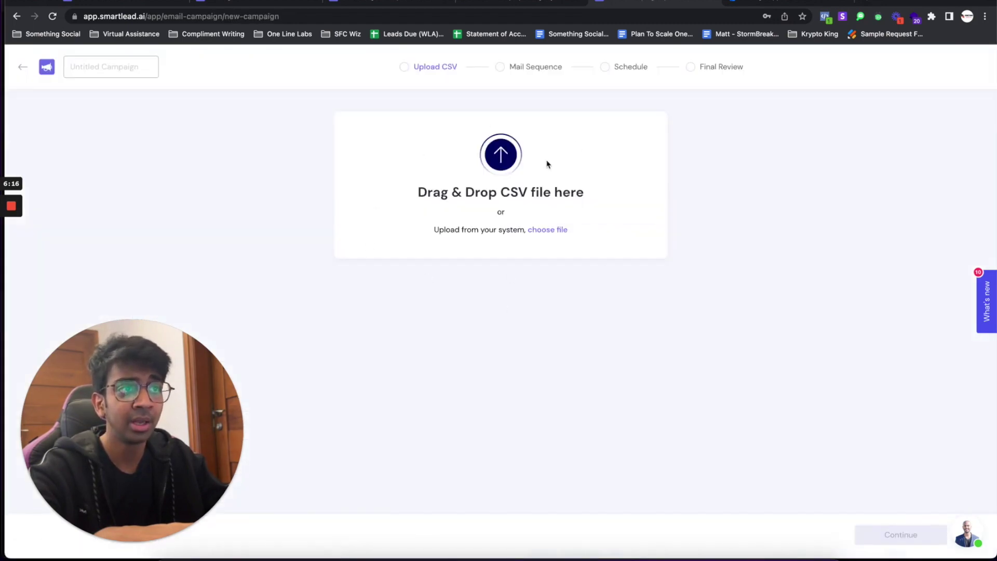
click(531, 69)
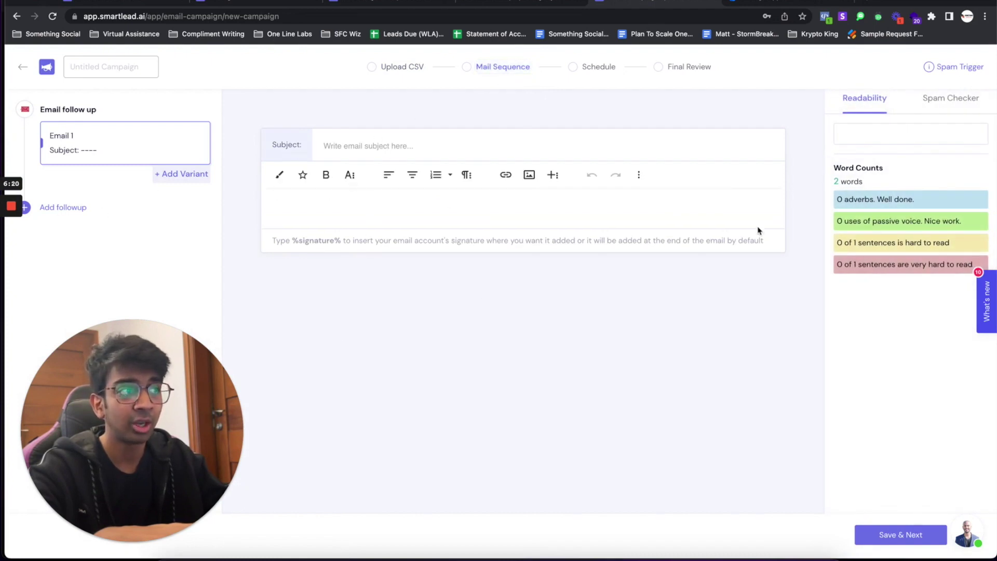
drag(860, 161, 890, 281)
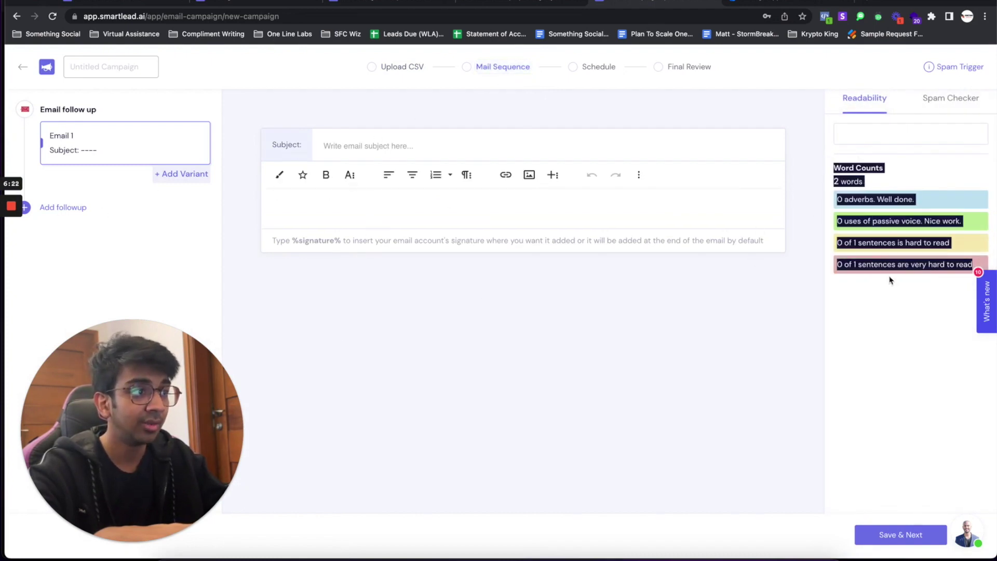
click(894, 293)
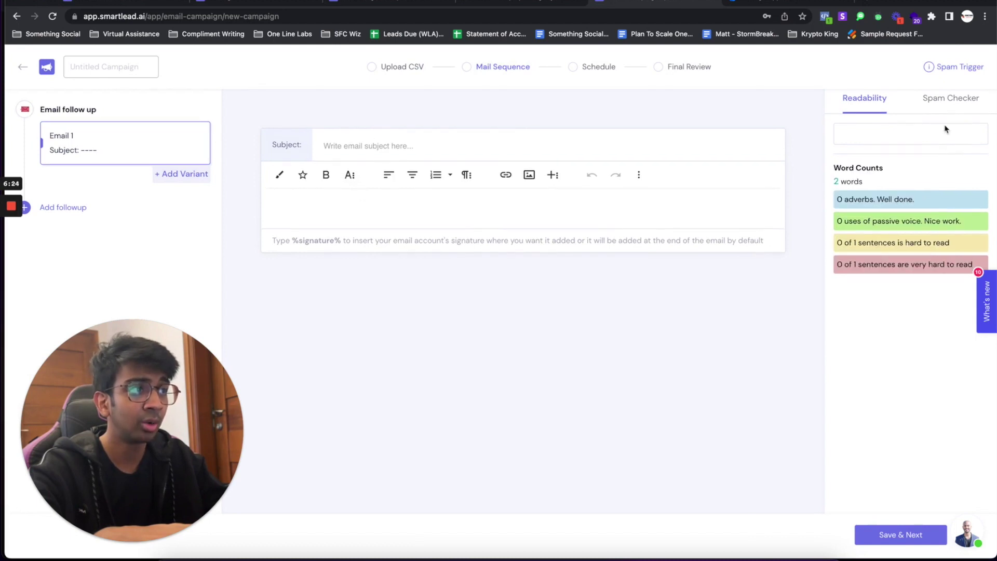
click(944, 105)
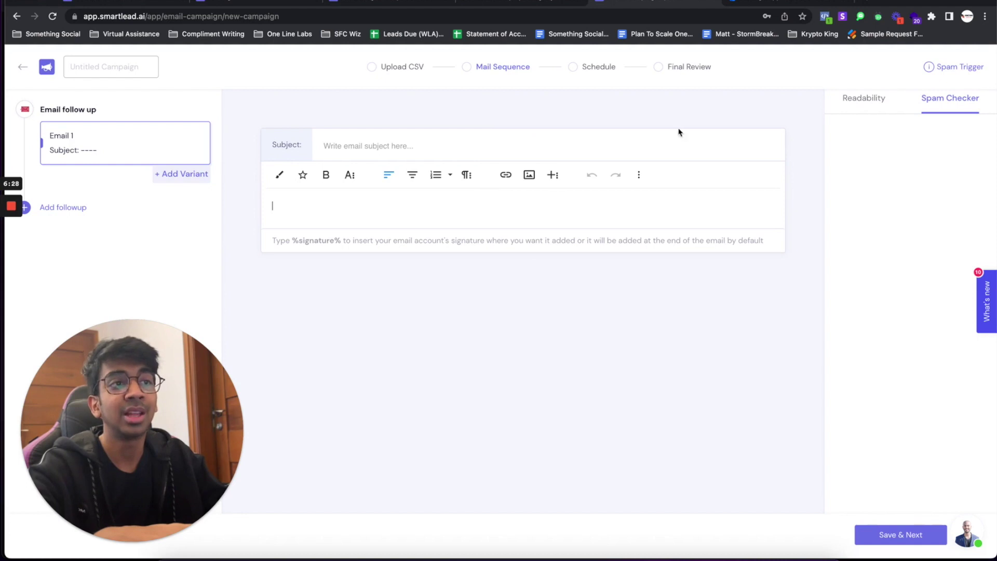
click(590, 72)
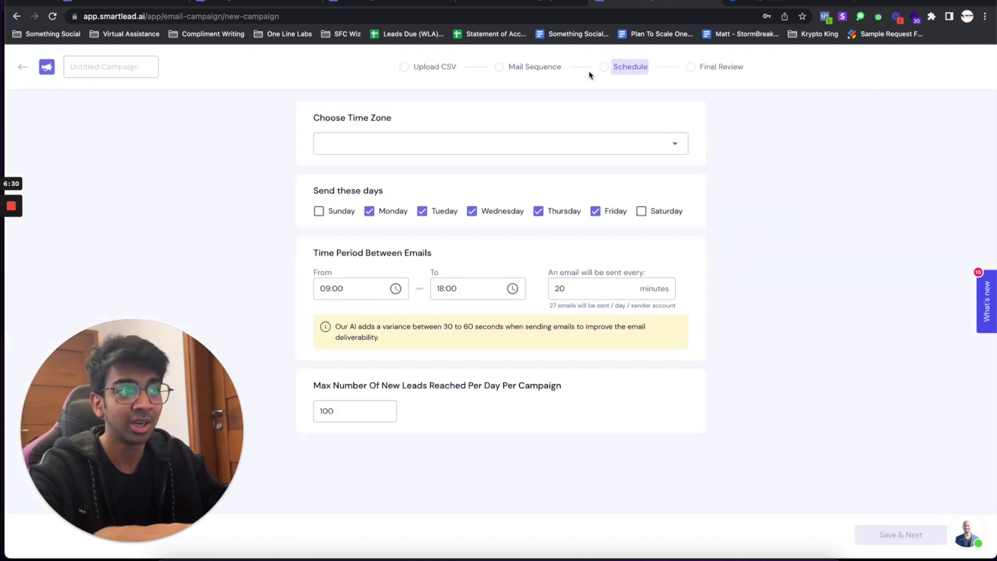
click(362, 145)
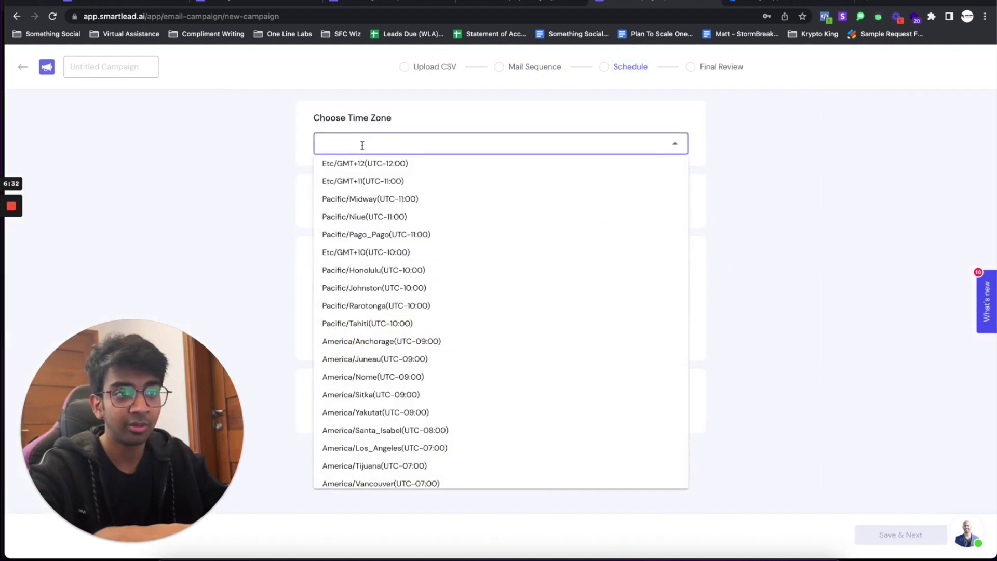
click(289, 169)
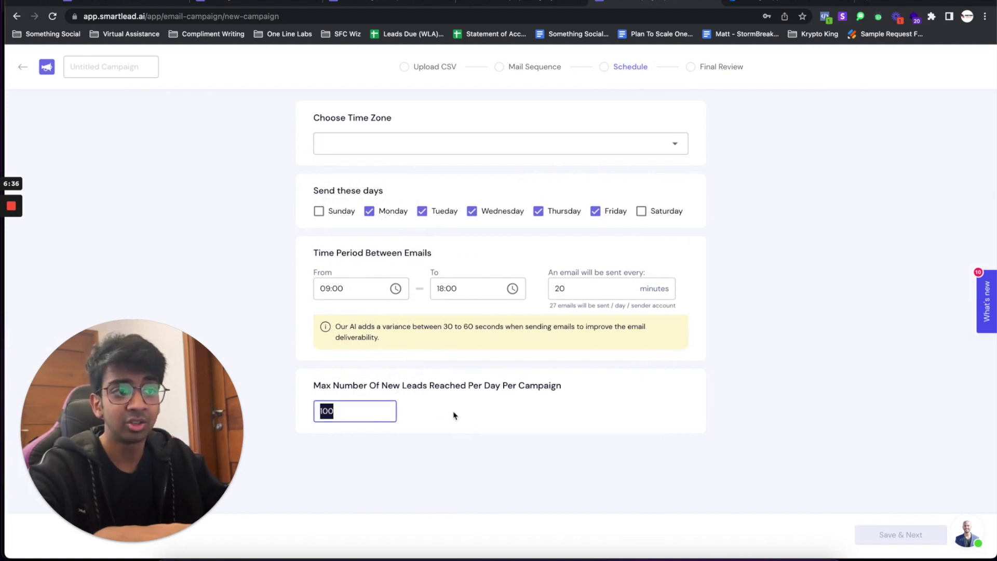
triple_click(405, 326)
click(404, 346)
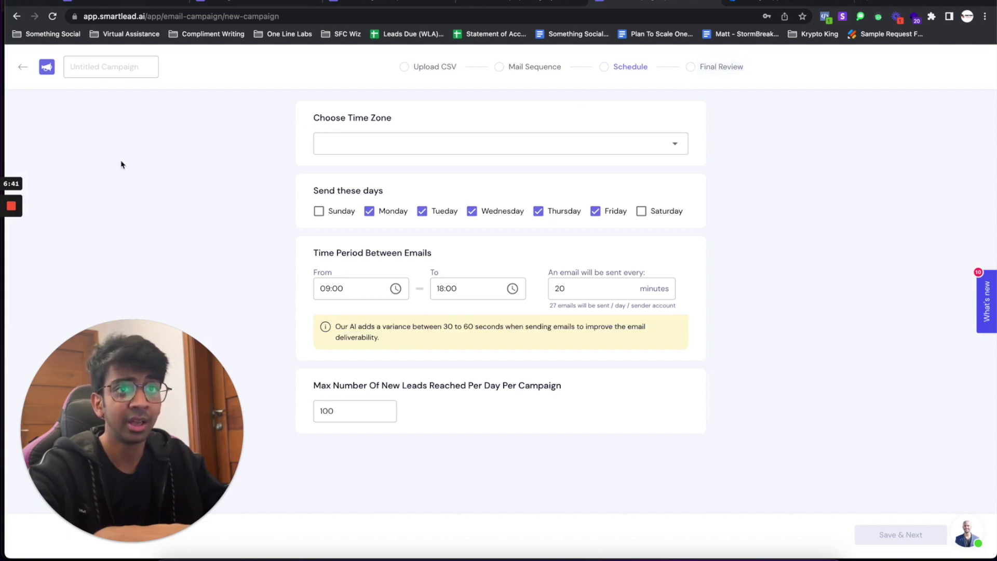
click(22, 69)
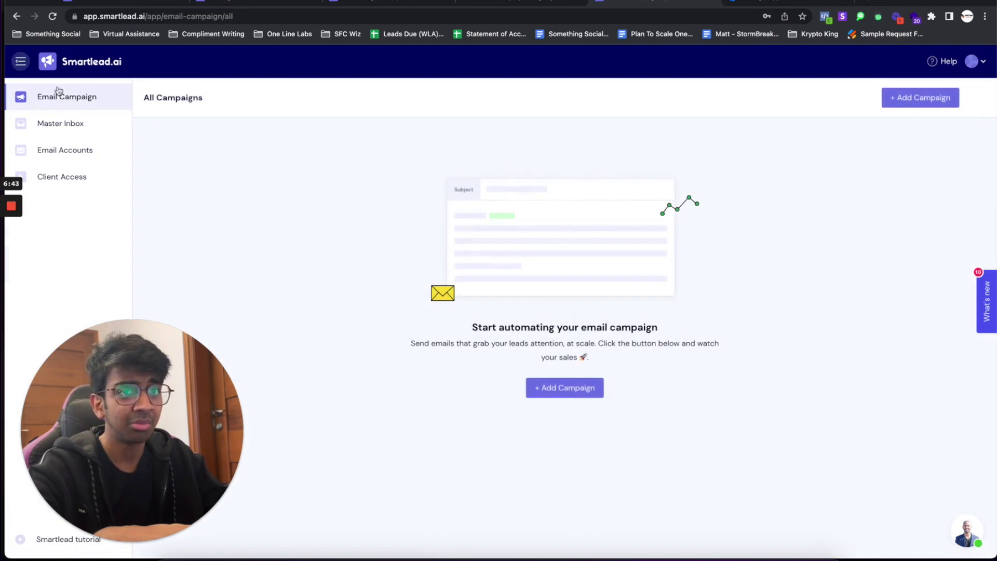